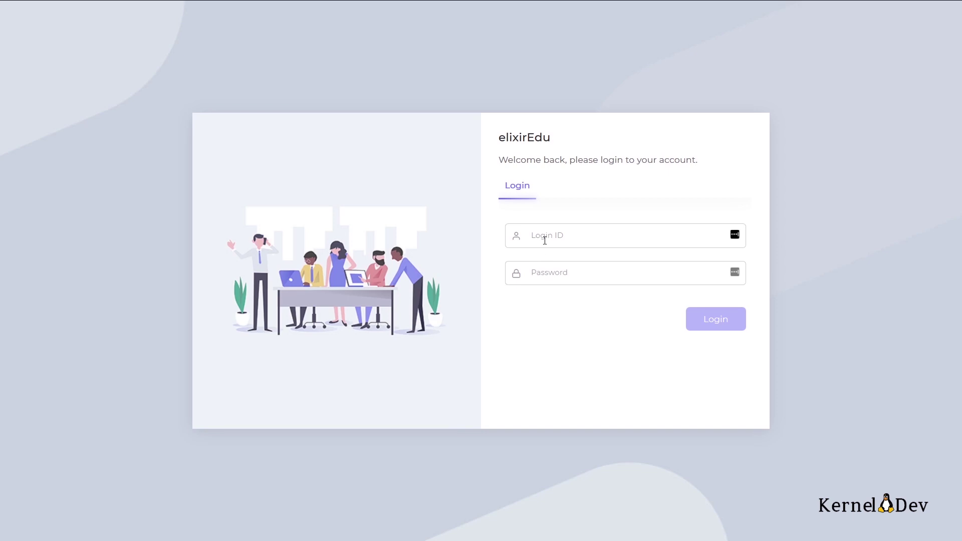
Step: Sign in with the admin login ID and password, dismissing the browser prompts
left_click(545, 240)
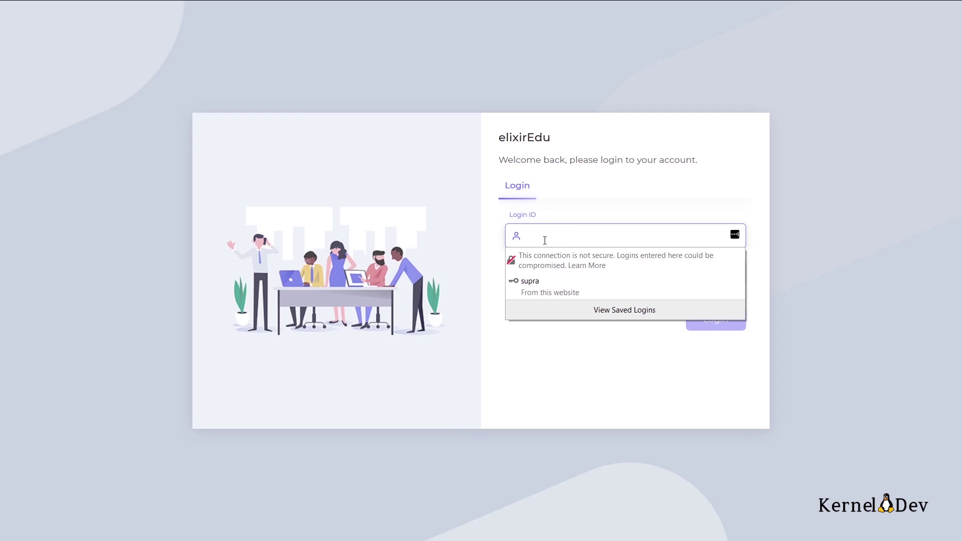
type("supra")
left_click(572, 361)
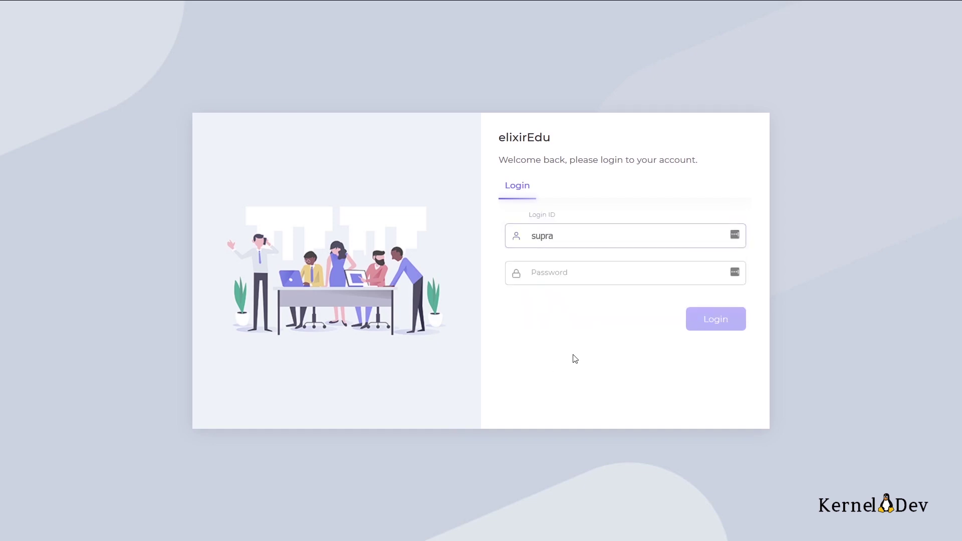
left_click(560, 283)
type("******")
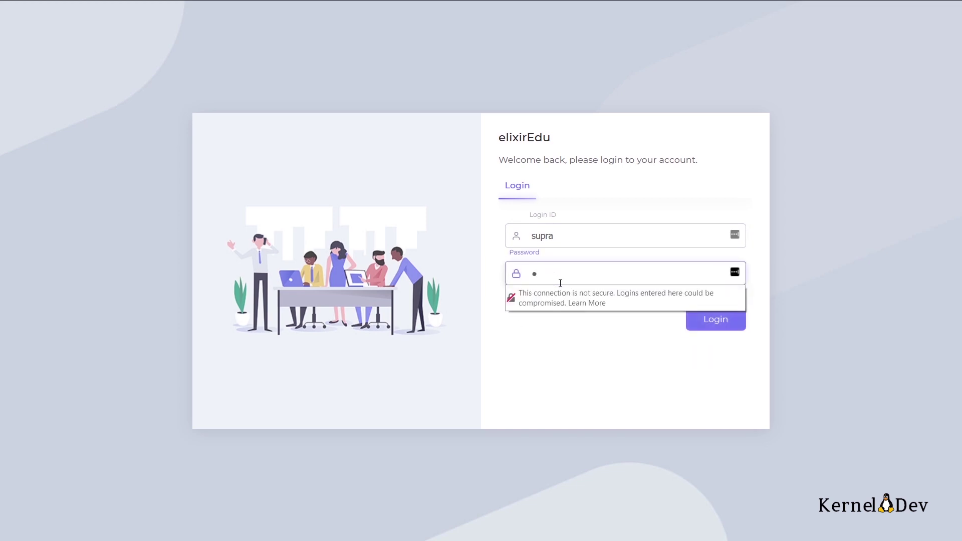
left_click(610, 347)
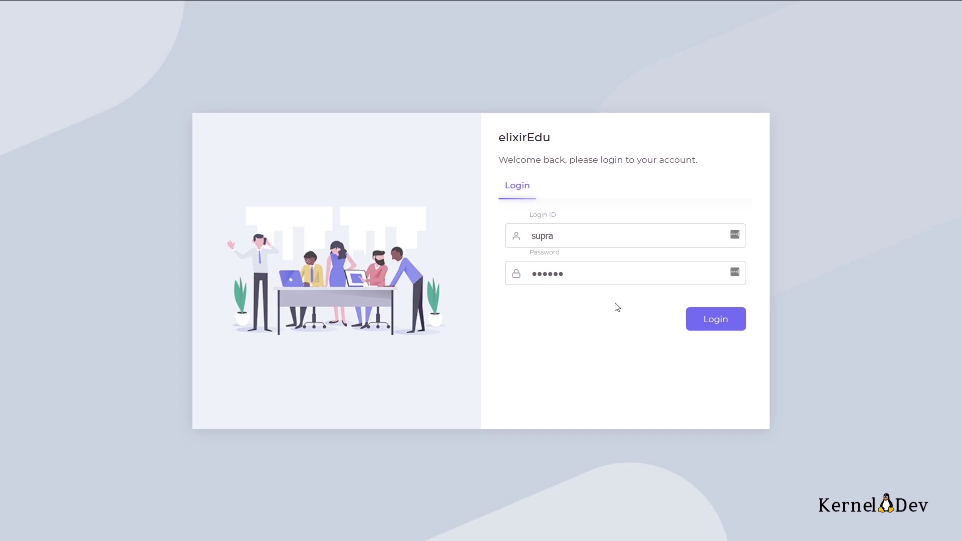
left_click(714, 320)
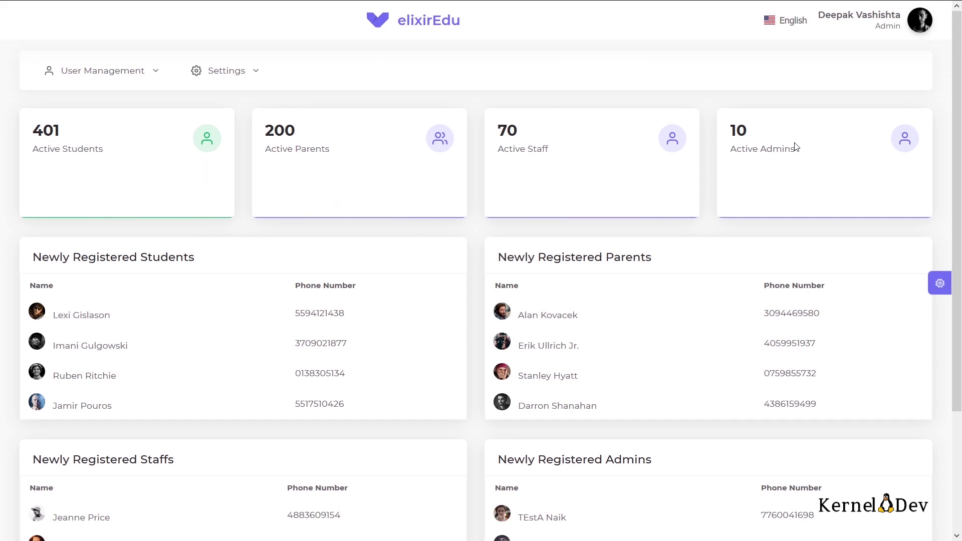
Step: Review the dashboard counts: 401 active students, 200 parents, 70 staff and 10 admins
scroll(364, 337, "down", 2)
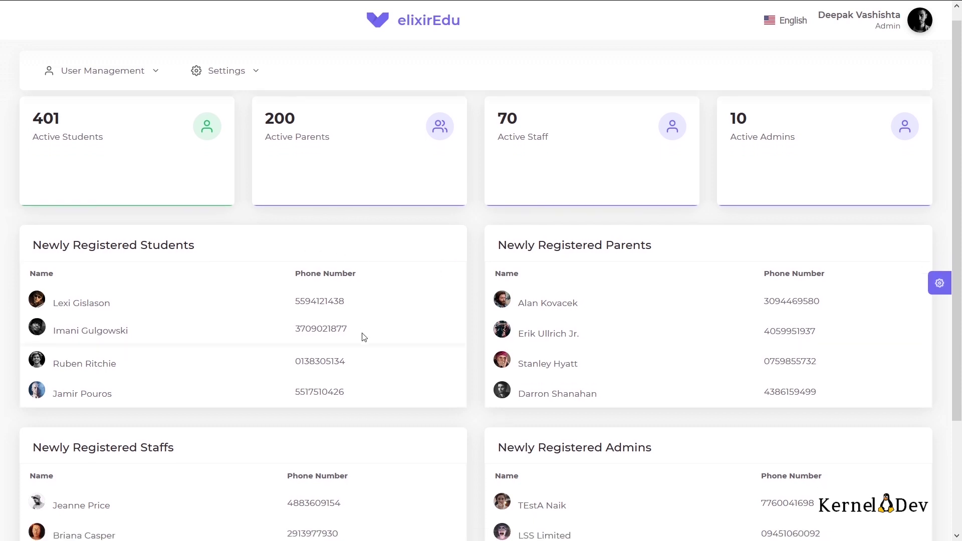
scroll(364, 337, "down", 3)
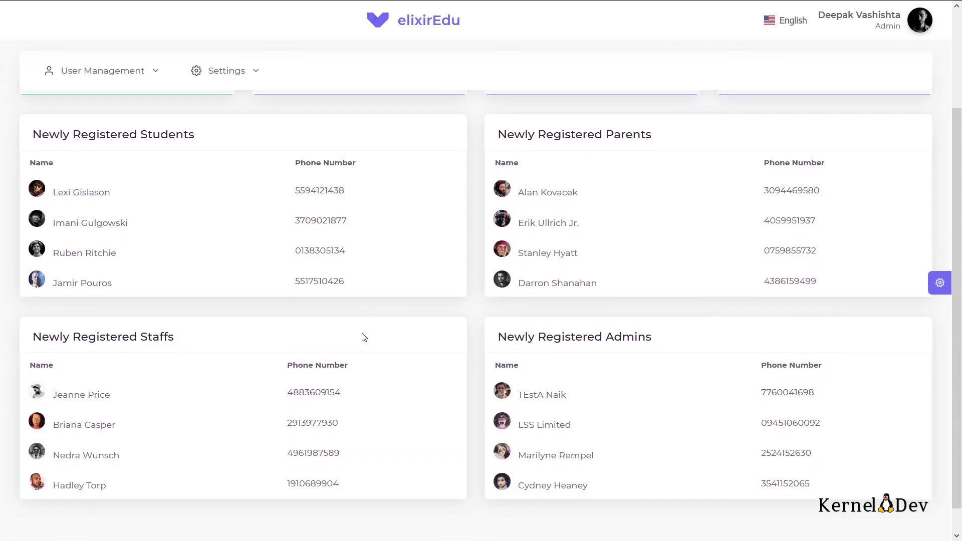
scroll(247, 279, "up", 5)
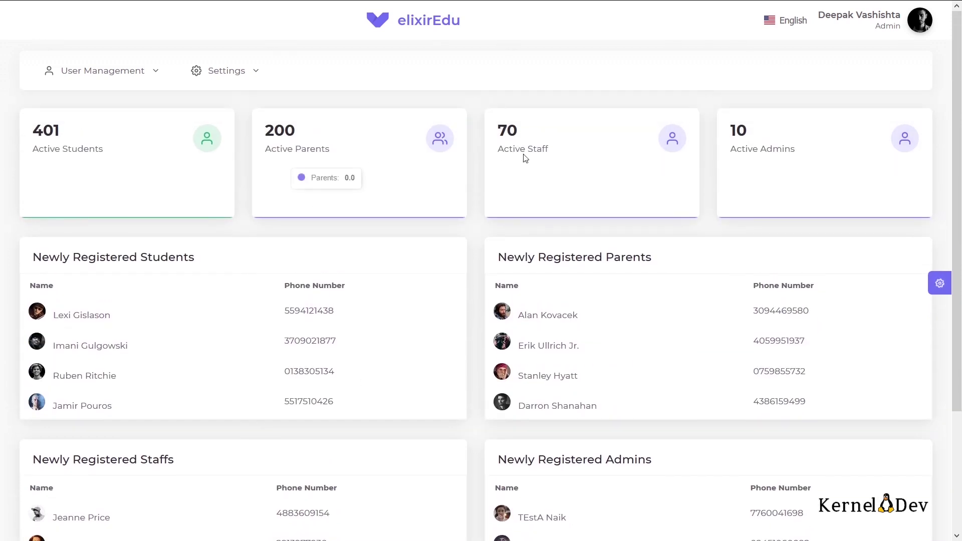
Step: Open the signed-in admin's Profile page from the avatar menu
left_click(921, 24)
scroll(890, 55, "up", 1)
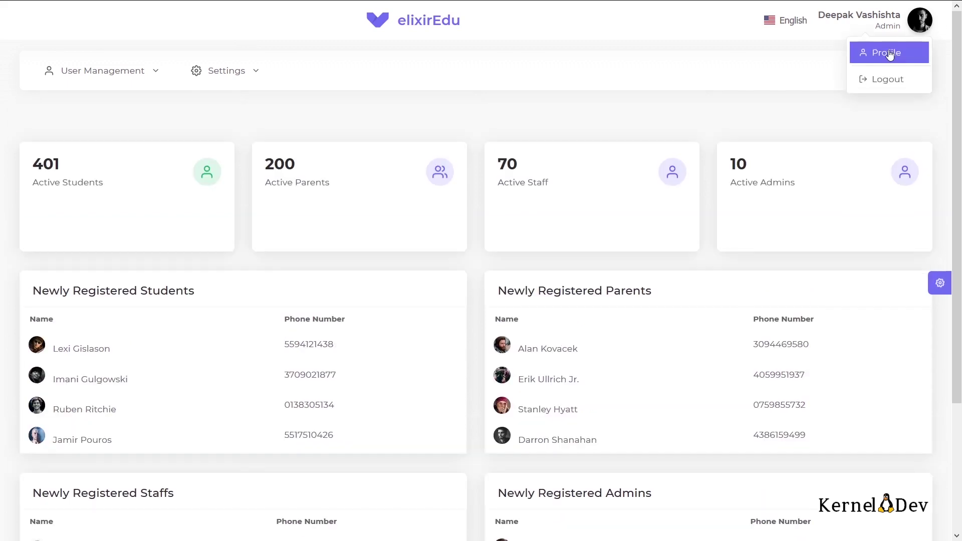
left_click(888, 53)
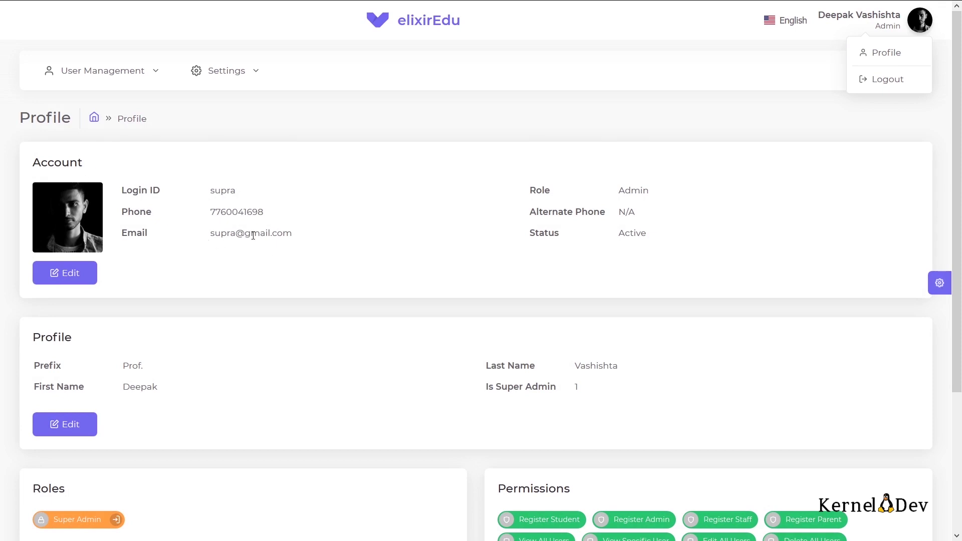
Step: Review the admin's contact details, Super Admin role and full permissions list
left_click_drag(215, 235, 313, 245)
double_click(230, 213)
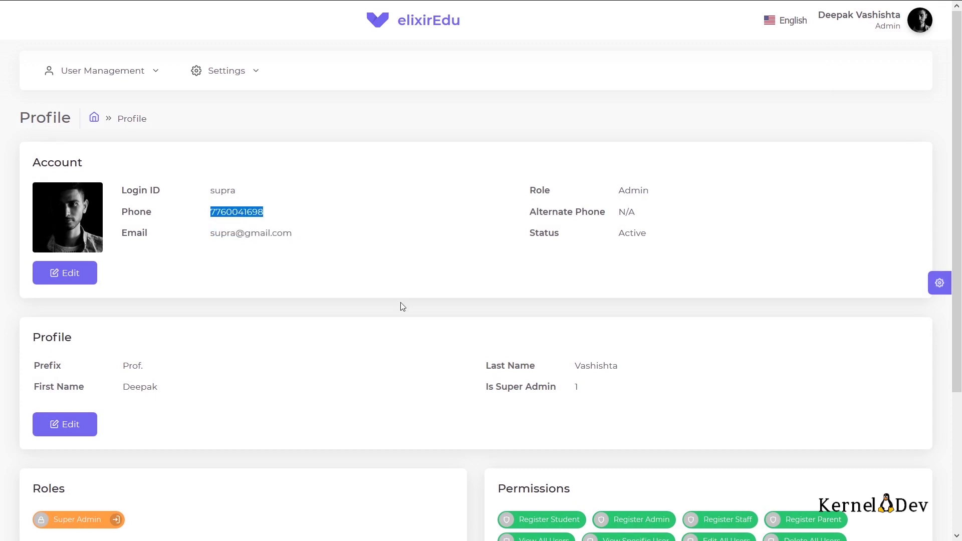
scroll(399, 303, "down", 2)
scroll(147, 302, "down", 1)
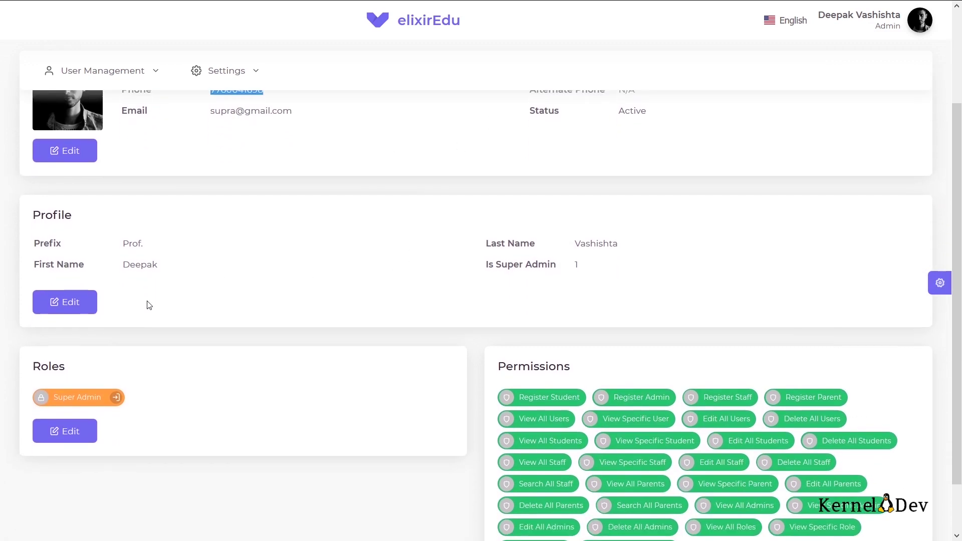
scroll(132, 263, "down", 2)
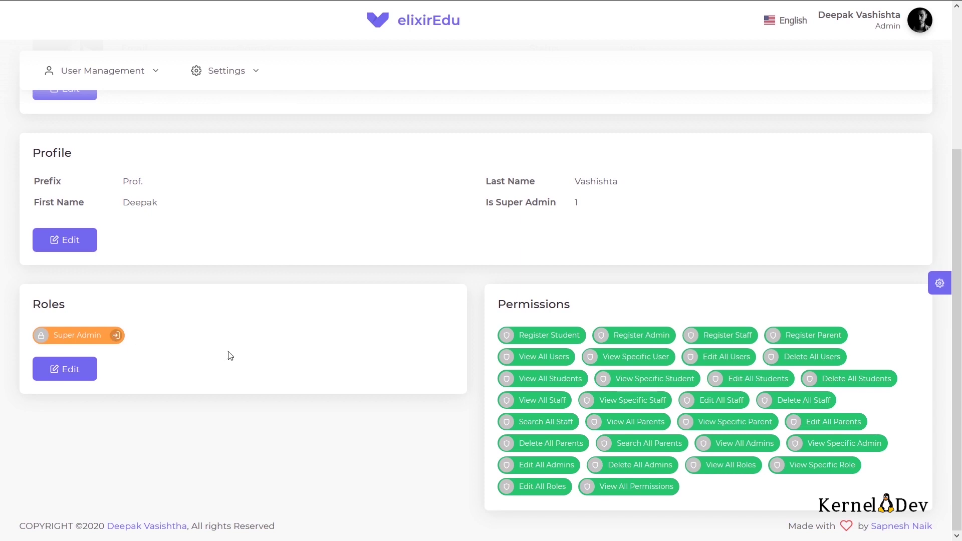
scroll(595, 392, "up", 4)
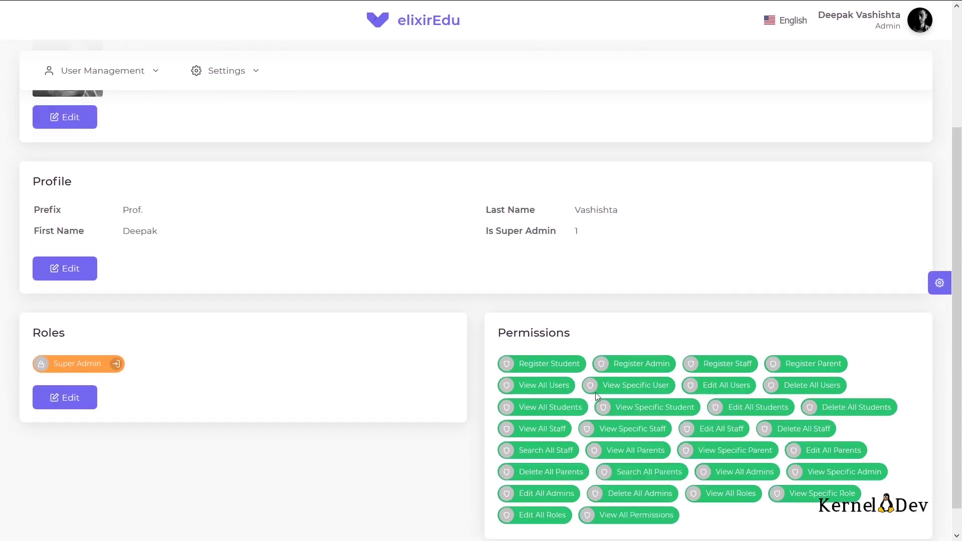
scroll(598, 395, "down", 2)
scroll(596, 396, "down", 2)
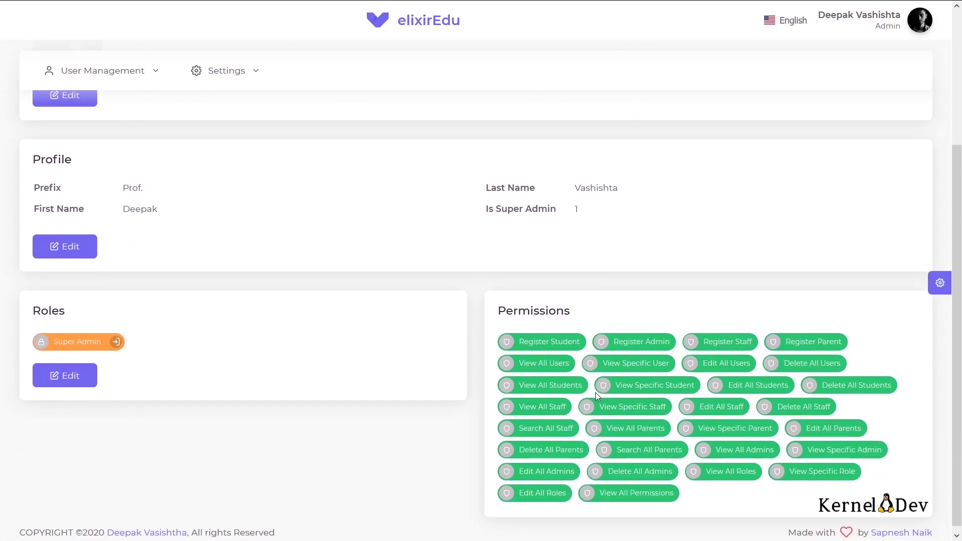
scroll(596, 396, "up", 5)
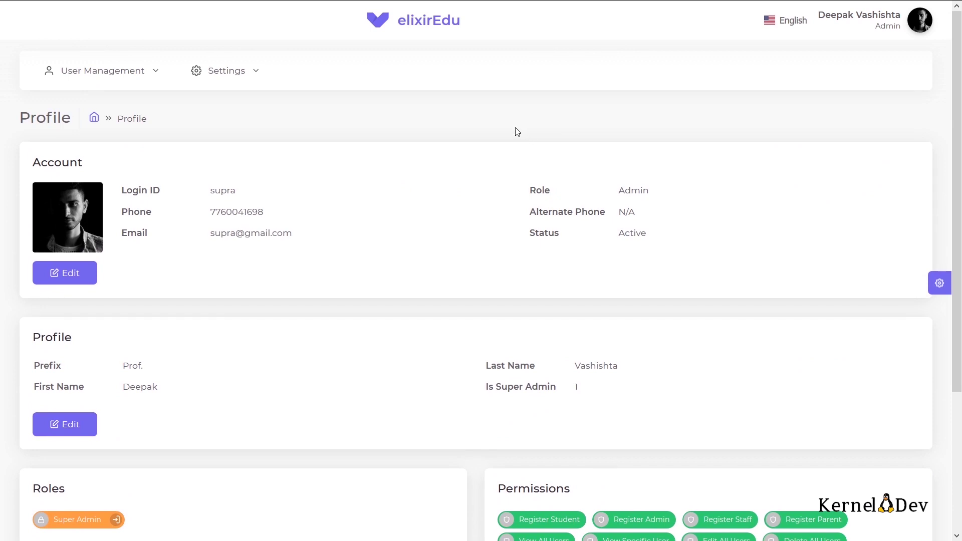
Step: Return to the dashboard and open User Management > View > View Students
left_click(437, 23)
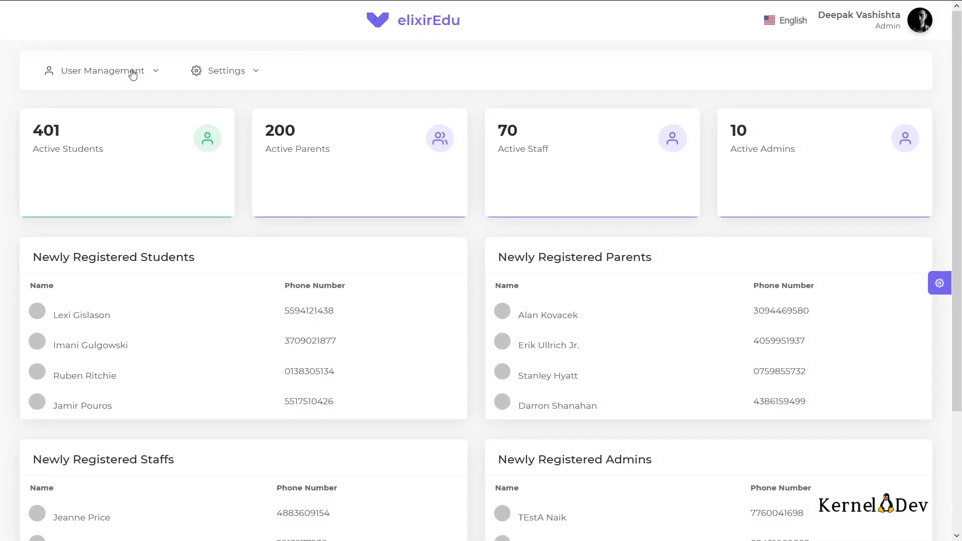
left_click(146, 75)
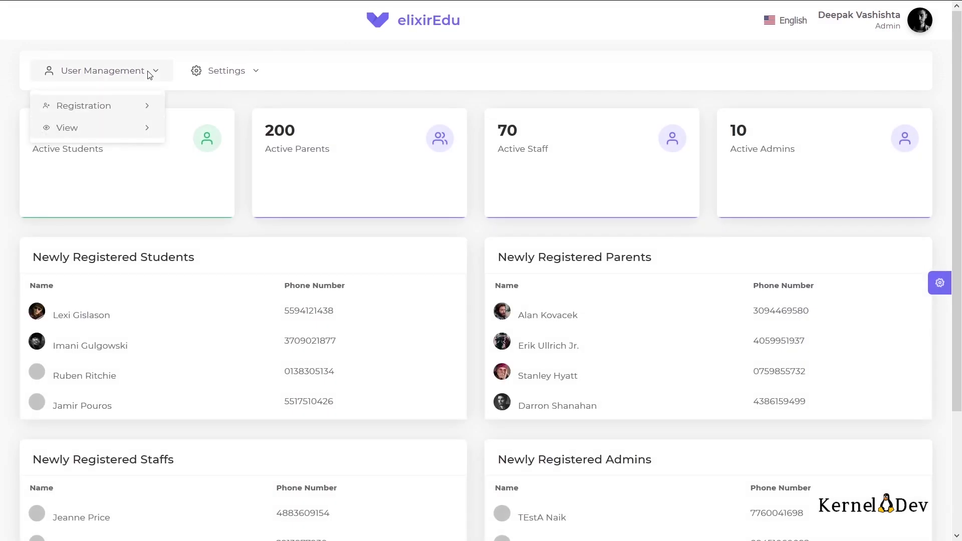
mouse_move(144, 108)
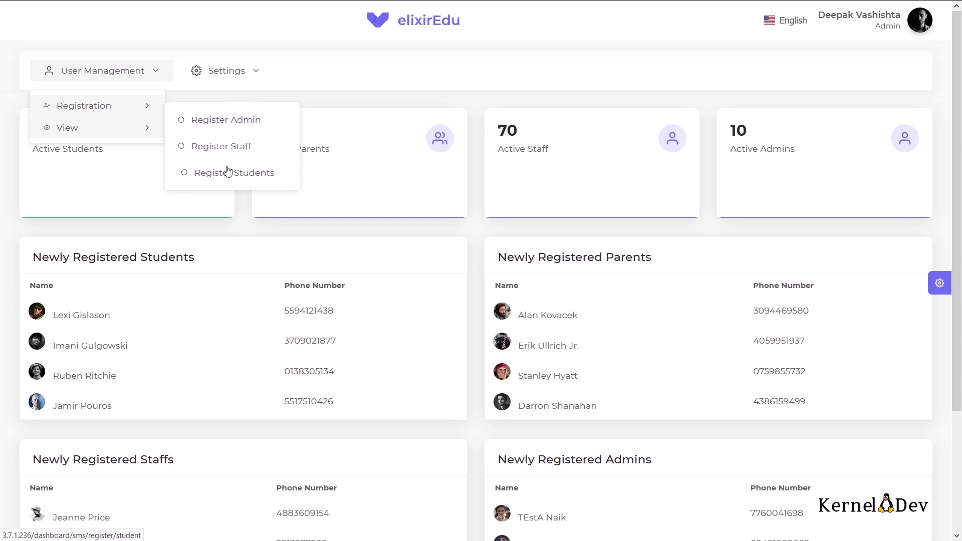
mouse_move(135, 128)
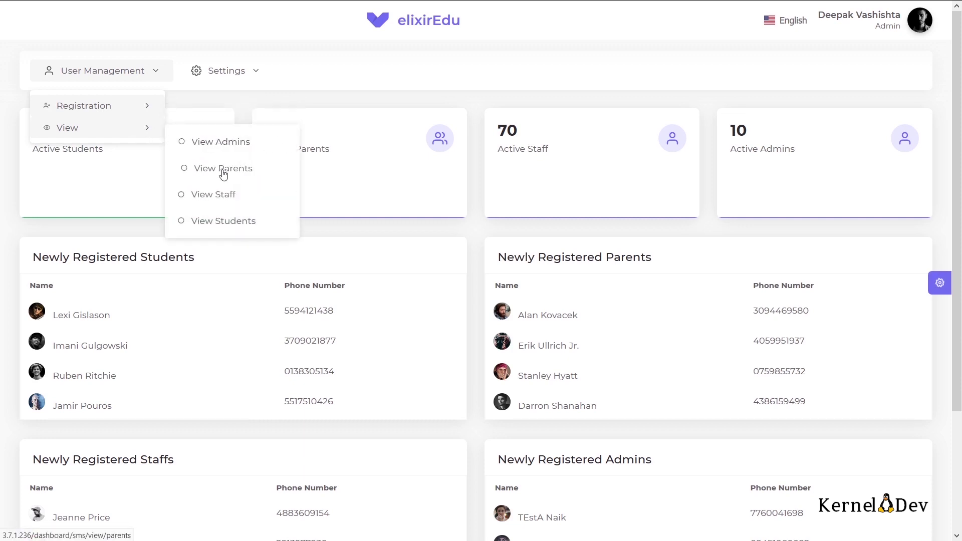
left_click(228, 221)
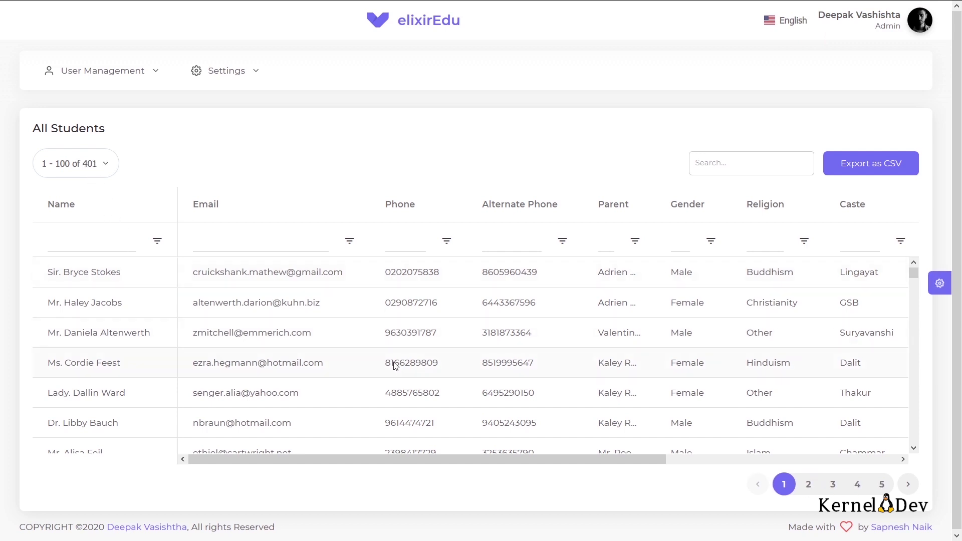
Step: Scroll through the 401 student records, shown 100 per page
scroll(395, 365, "down", 10)
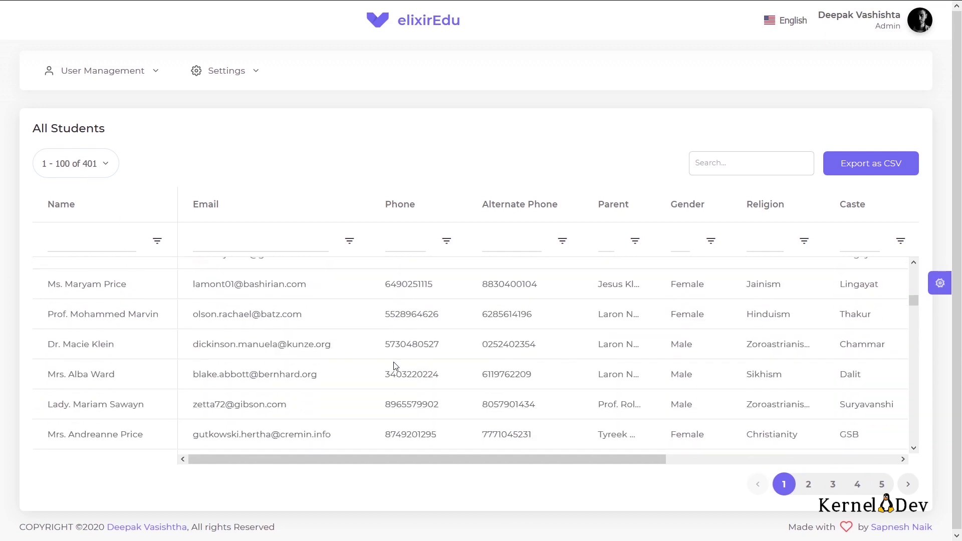
scroll(395, 365, "down", 10)
scroll(395, 366, "down", 3)
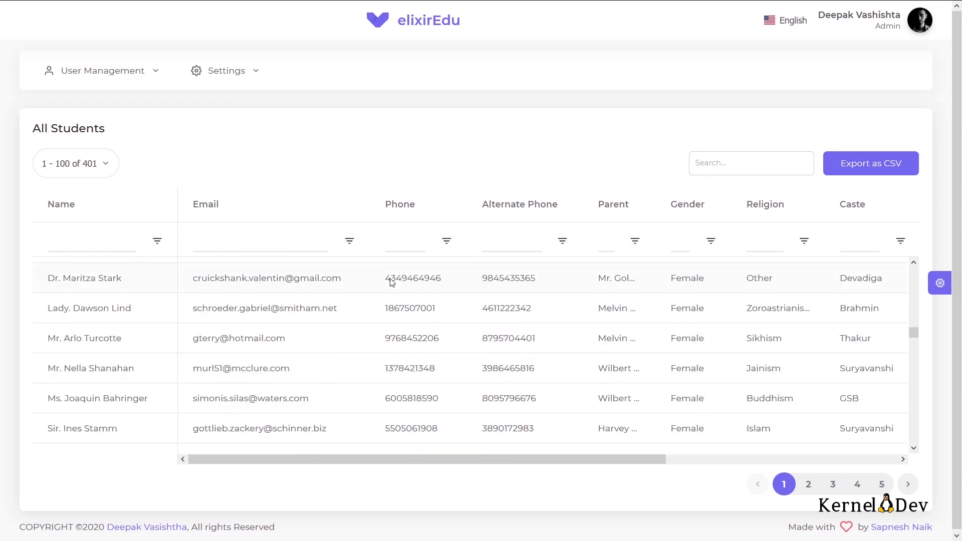
scroll(331, 345, "down", 2)
scroll(337, 350, "up", 1)
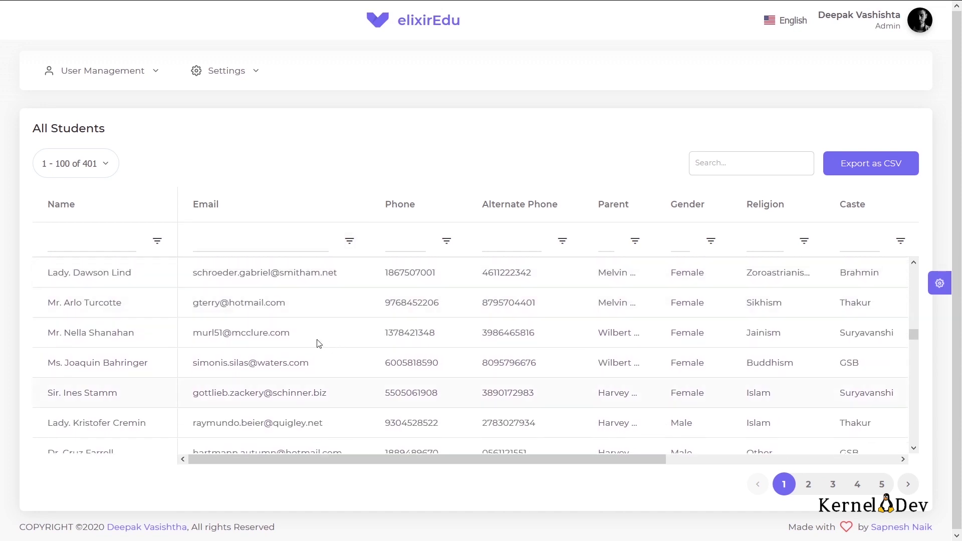
Step: Open a student's profile from the list and look through its details
left_click(290, 333)
left_click(290, 332)
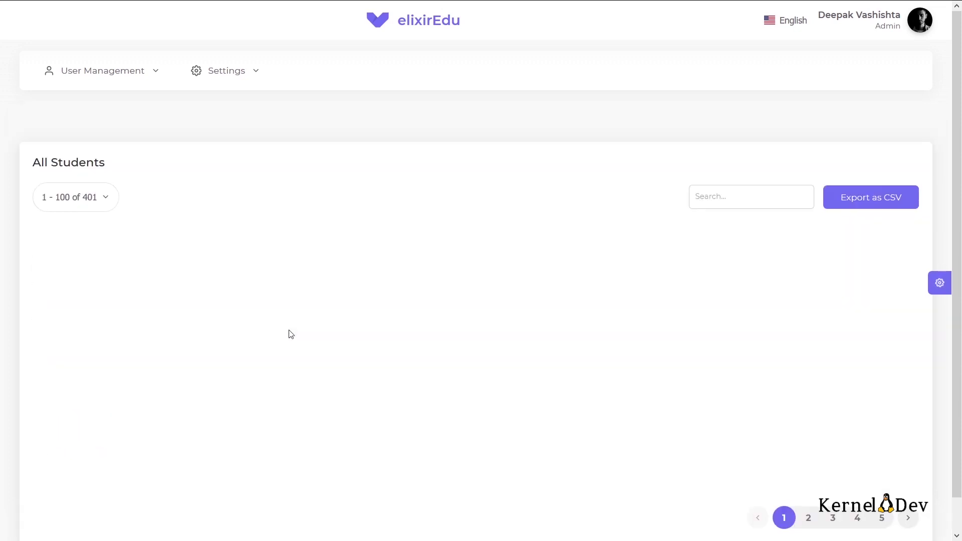
scroll(290, 334, "down", 1)
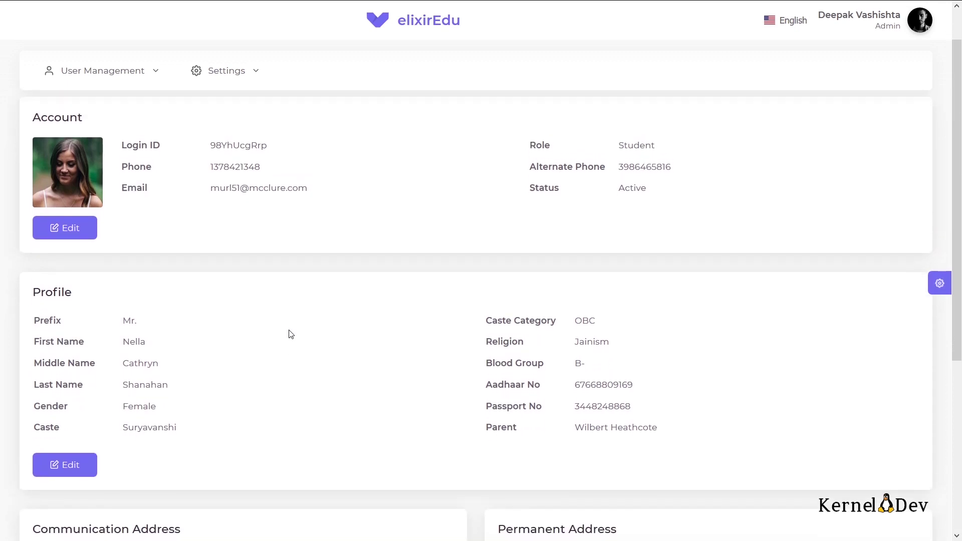
scroll(289, 333, "down", 2)
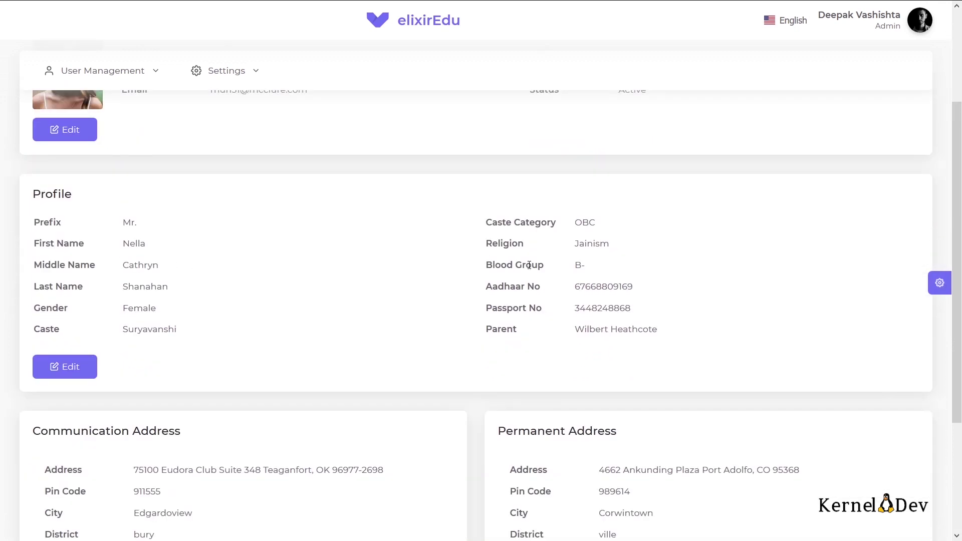
scroll(397, 309, "down", 3)
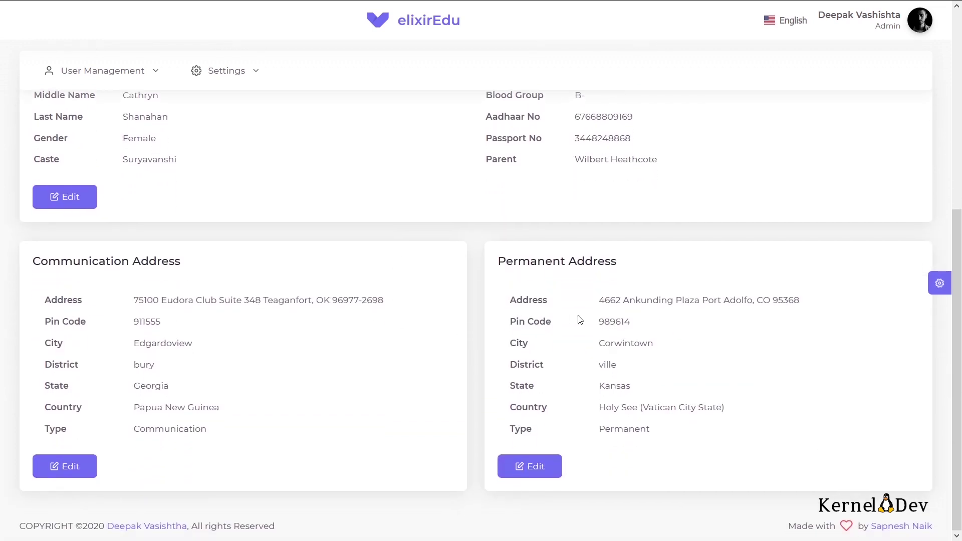
scroll(573, 316, "up", 2)
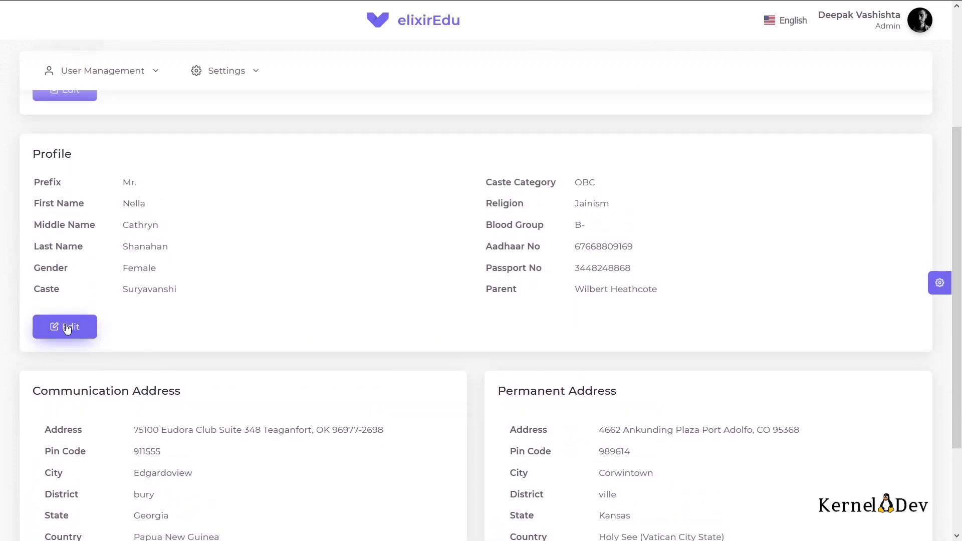
Step: Edit the profile and view the Account, Profile, Address and Roles sections, with no roles assigned
left_click(67, 329)
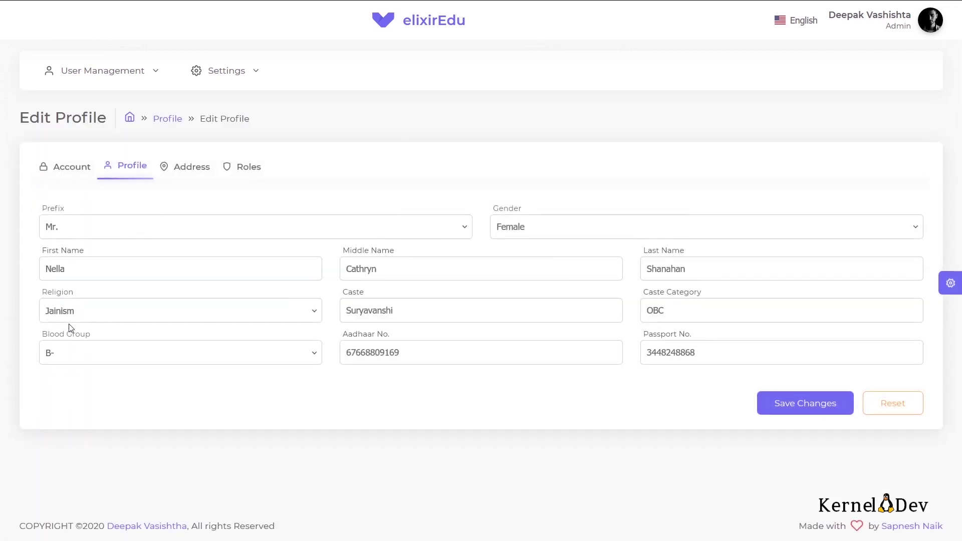
left_click(64, 173)
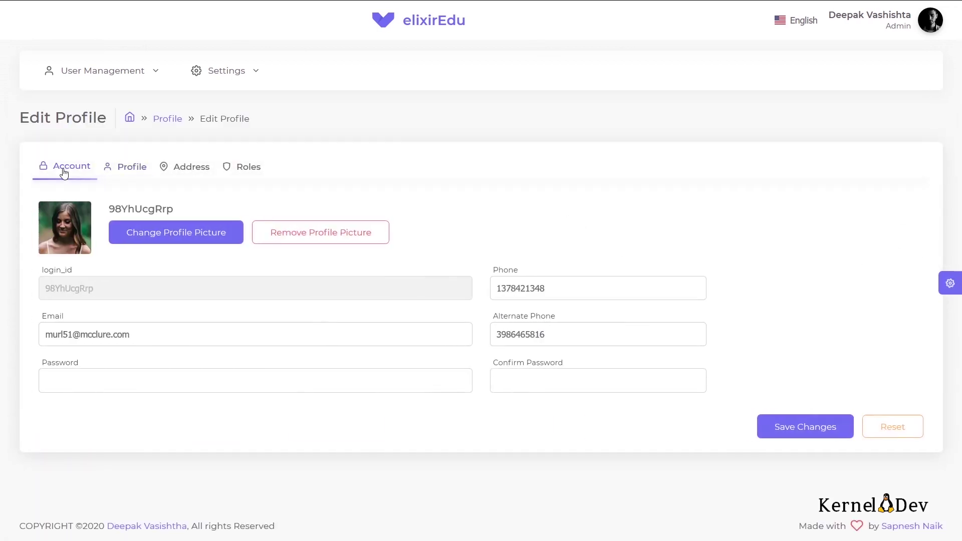
left_click(130, 170)
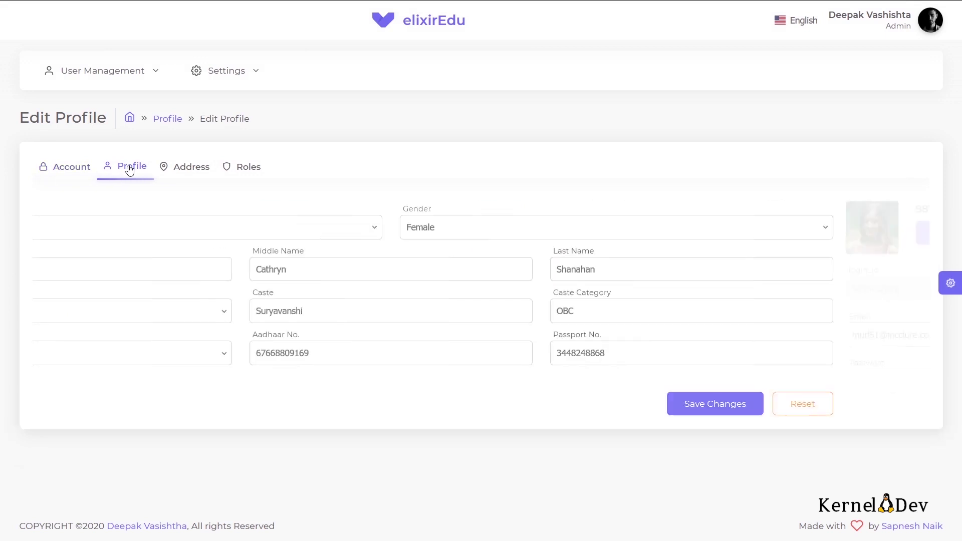
left_click(197, 170)
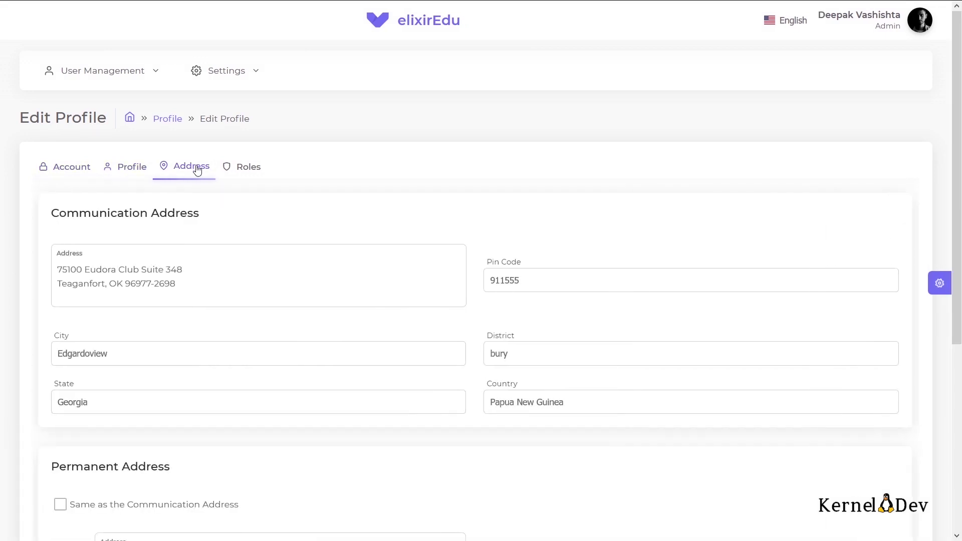
left_click(251, 169)
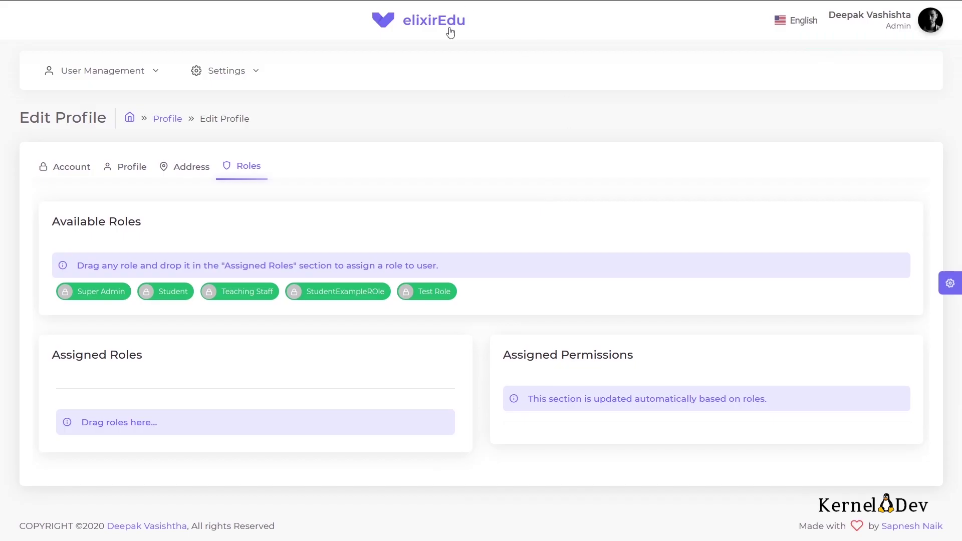
Step: Go back to the dashboard via the elixirEdu logo and bring up Settings > Access Control
left_click(447, 29)
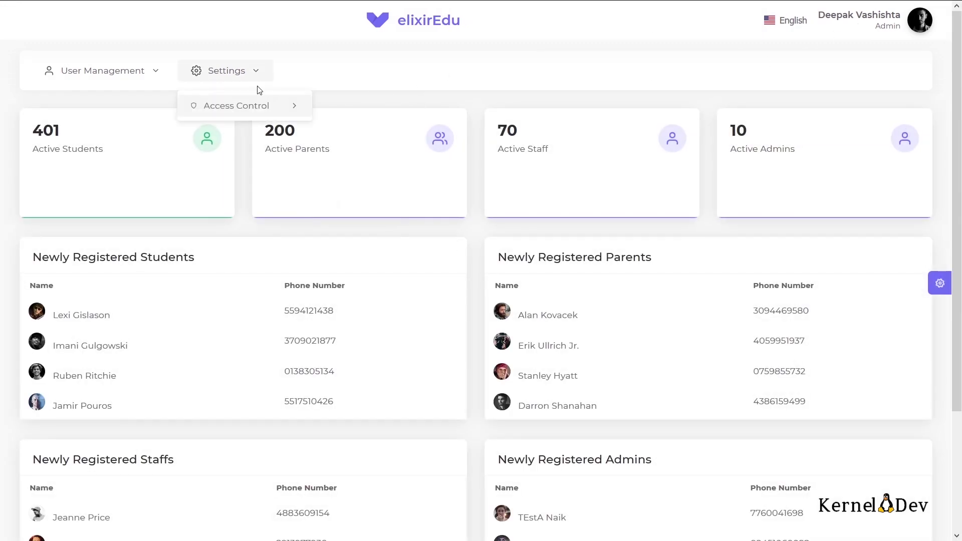
mouse_move(138, 75)
mouse_move(120, 119)
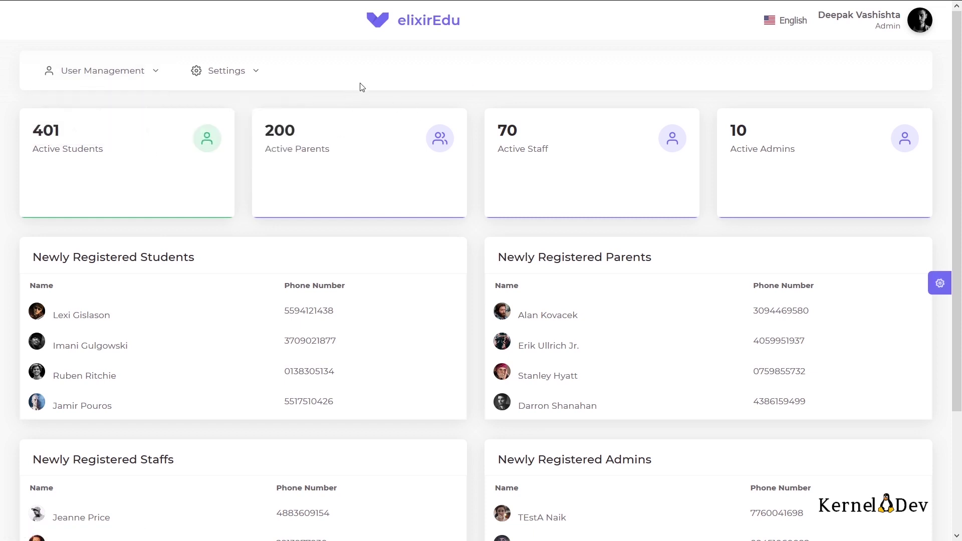
mouse_move(255, 76)
mouse_move(294, 105)
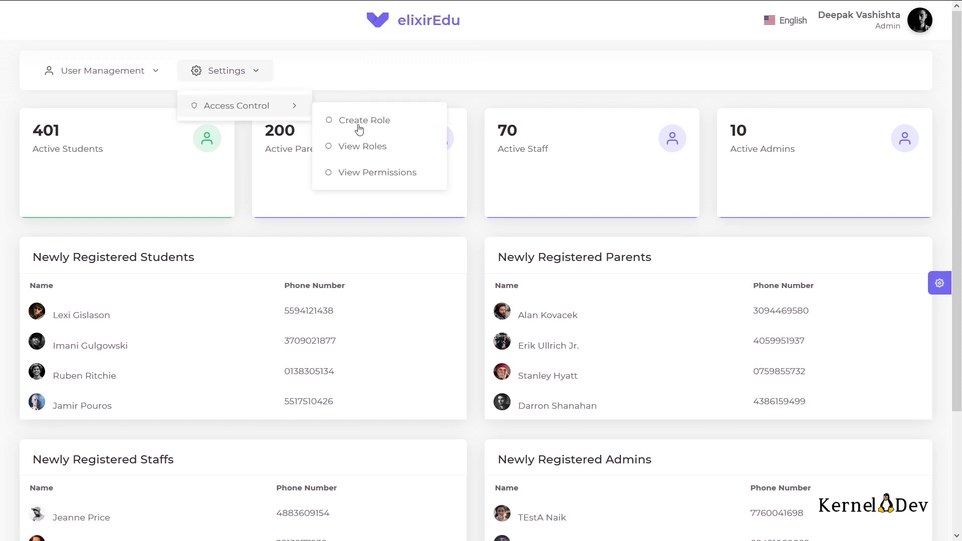
Step: Open View Permissions, browse the table, then open the Super Admin role's details
left_click(369, 174)
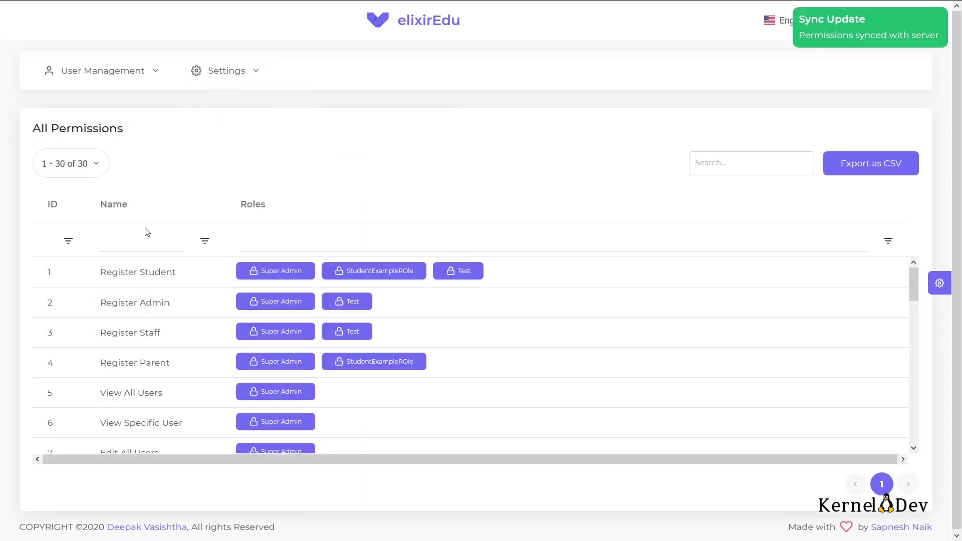
scroll(151, 375, "down", 10)
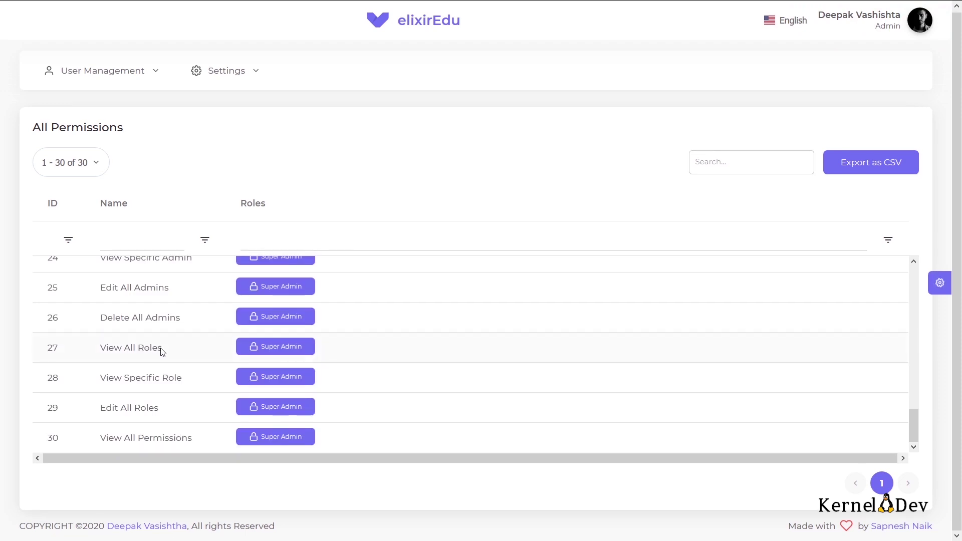
scroll(163, 352, "up", 10)
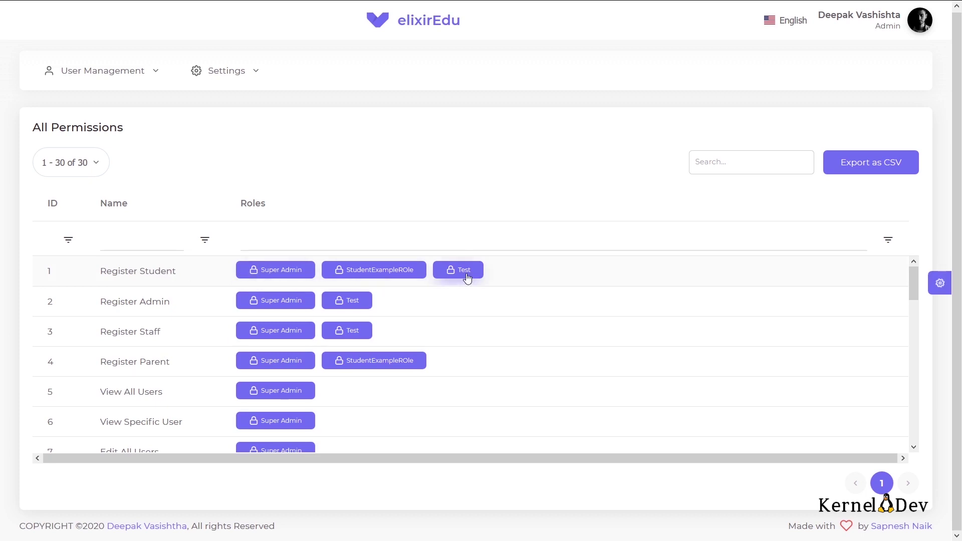
left_click(264, 274)
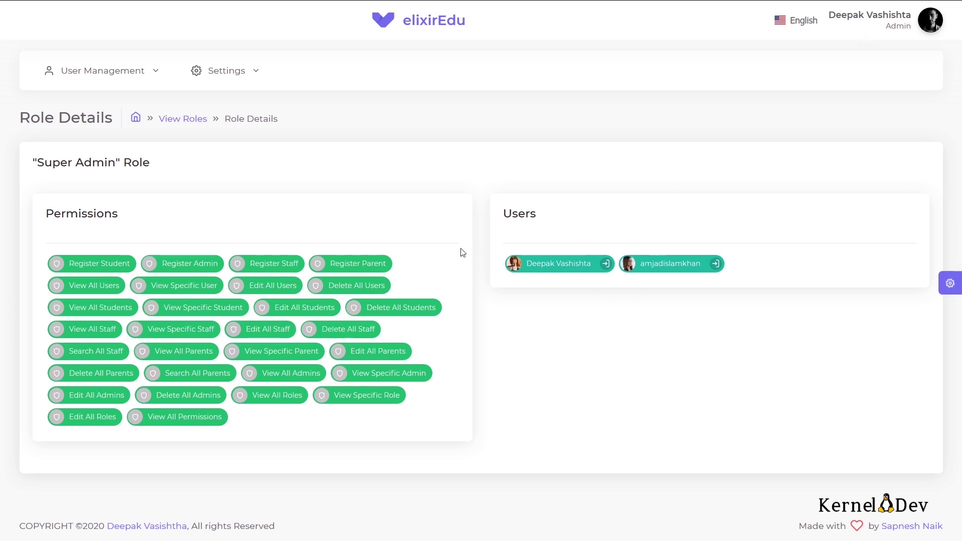
Step: Open Settings > Access Control > View Roles to list all five roles
mouse_move(255, 86)
mouse_move(239, 103)
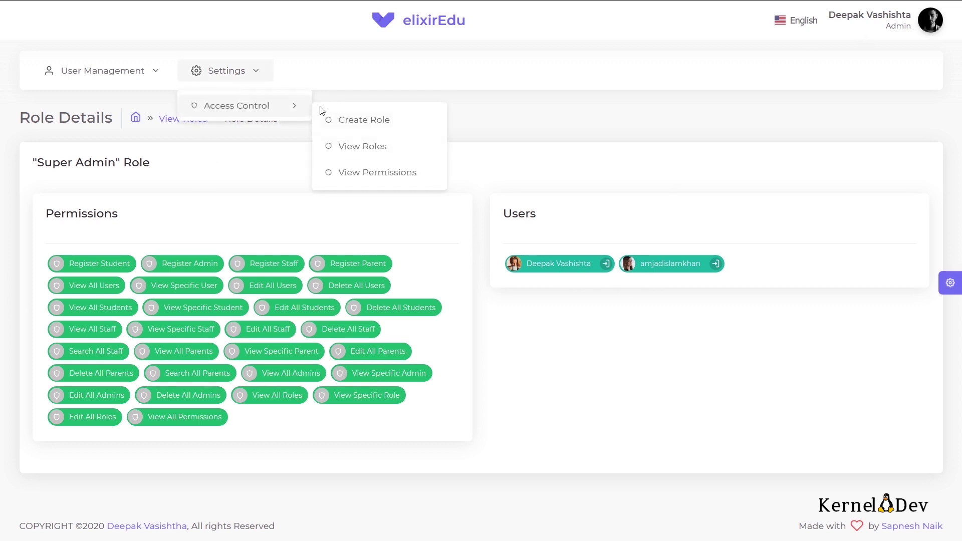
left_click(357, 153)
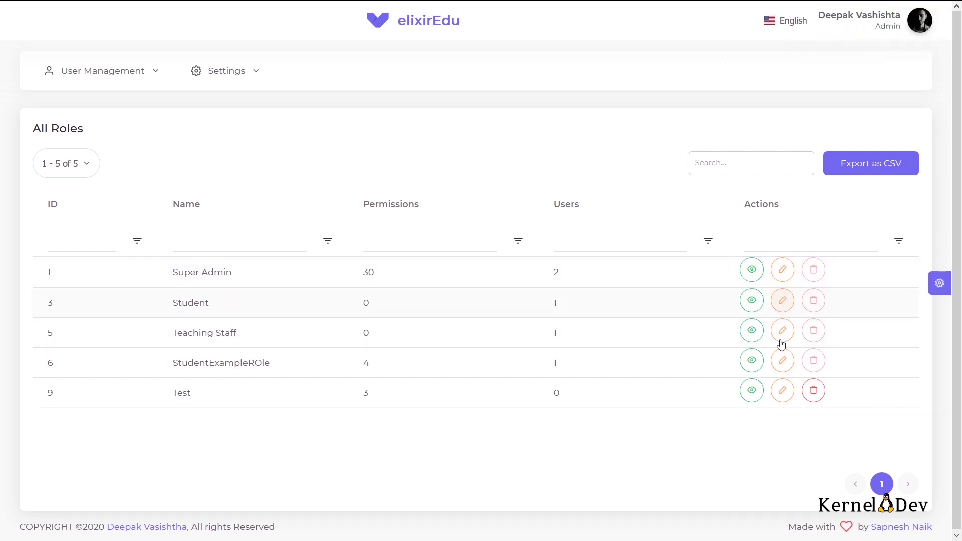
Step: Rename the Student role to StudentA, assign Register Student, authorise with the password and save
left_click(783, 310)
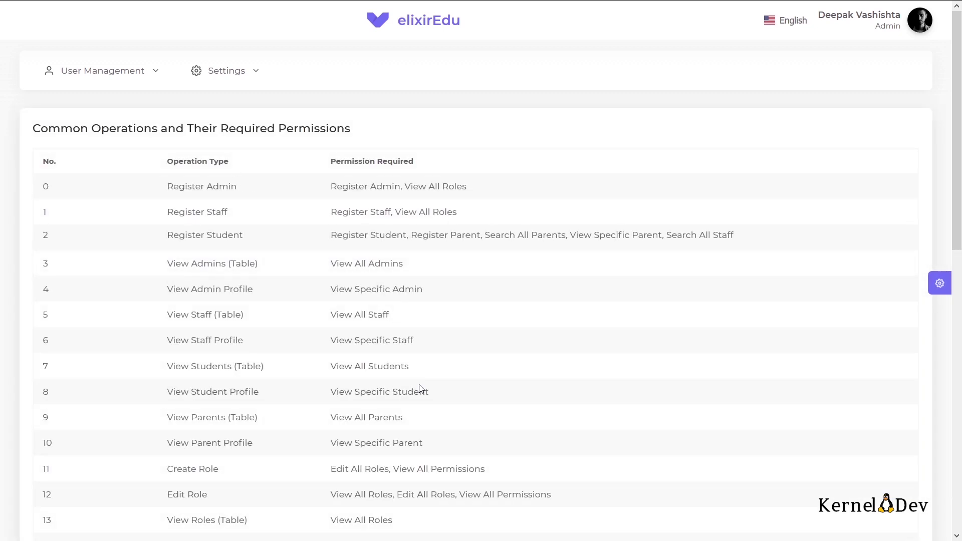
scroll(420, 389, "down", 8)
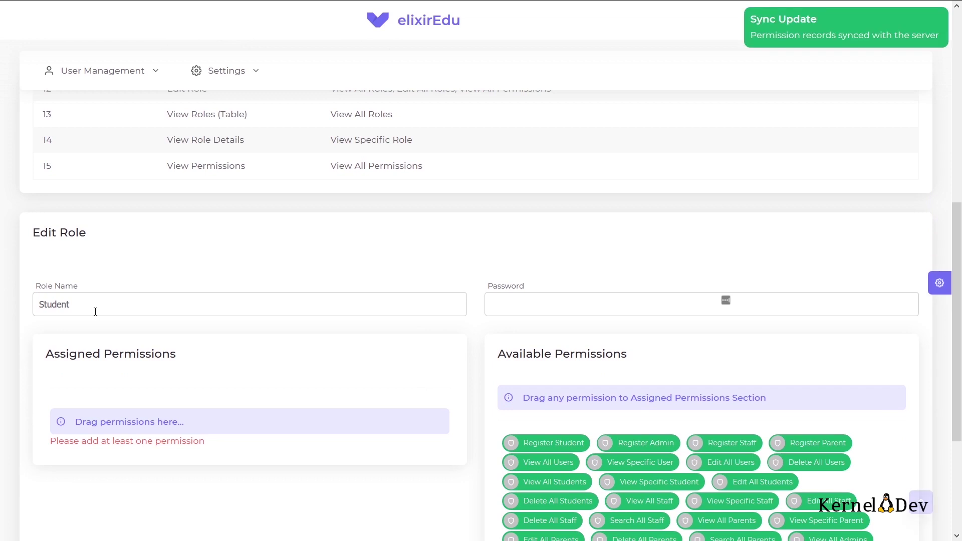
left_click(95, 311)
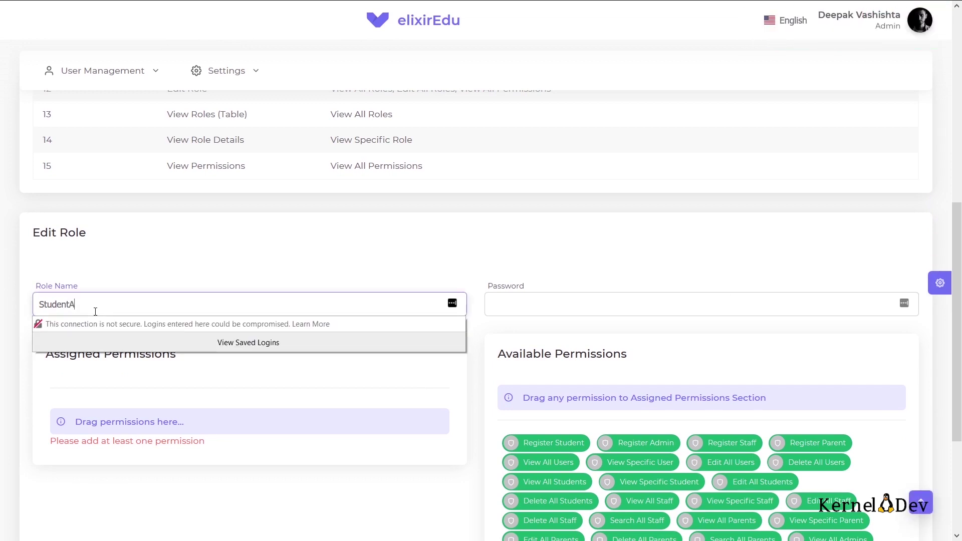
left_click(536, 301)
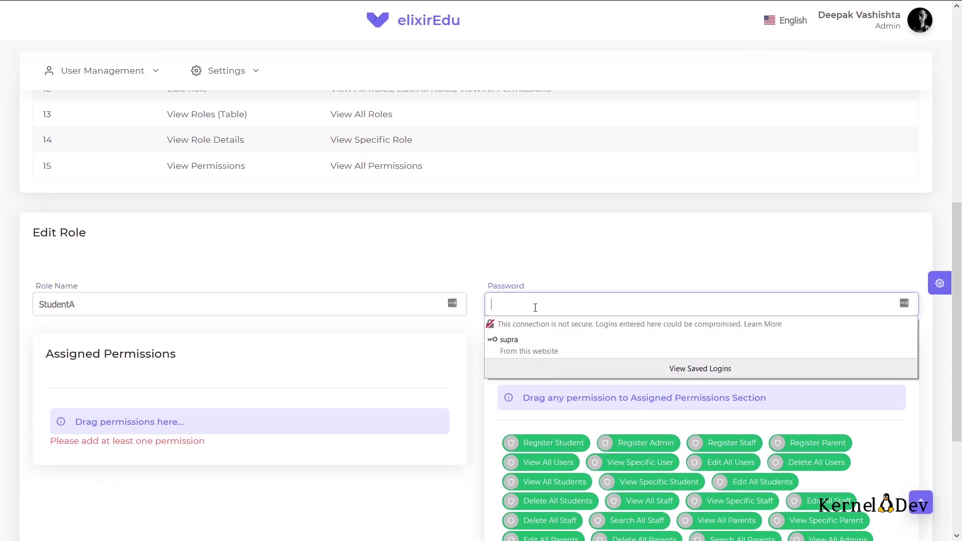
type("••••••")
scroll(107, 248, "down", 4)
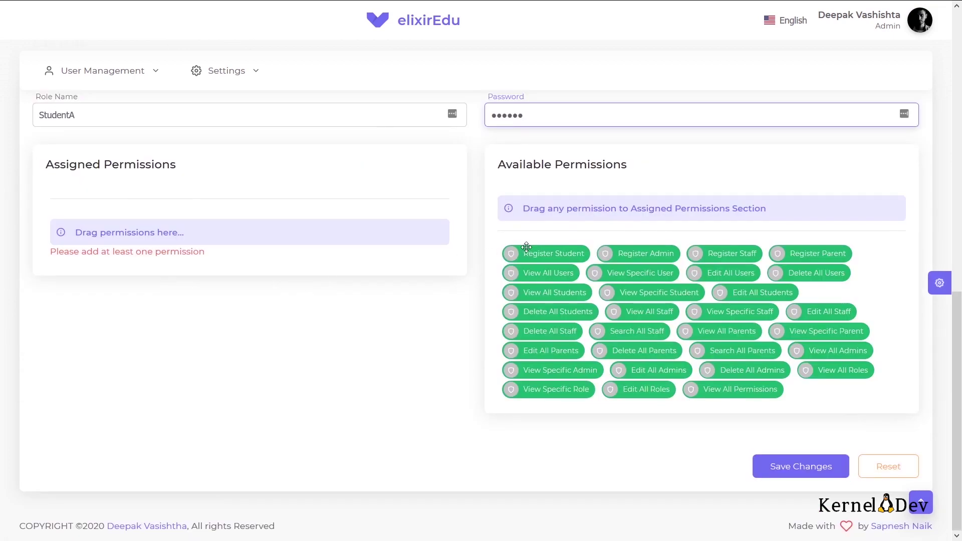
left_click_drag(527, 249, 186, 210)
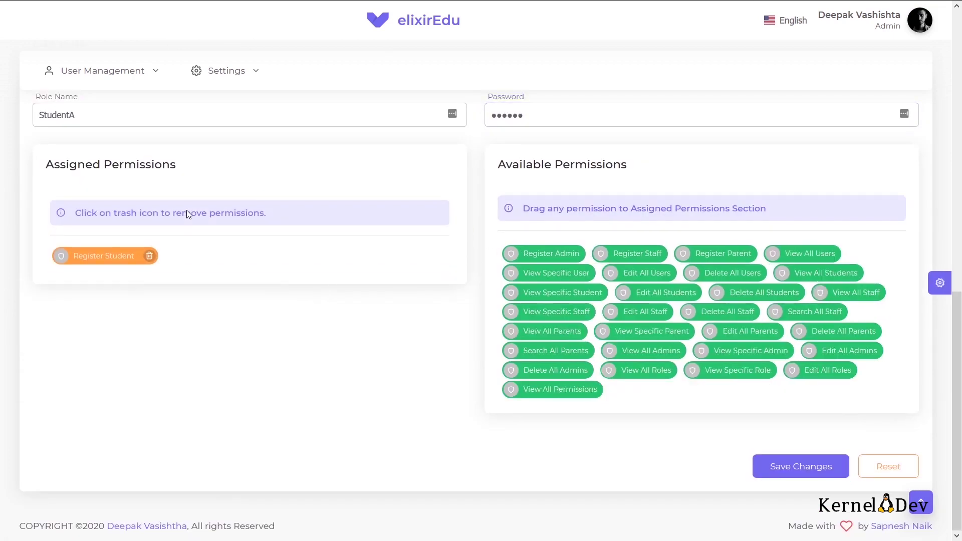
left_click(793, 465)
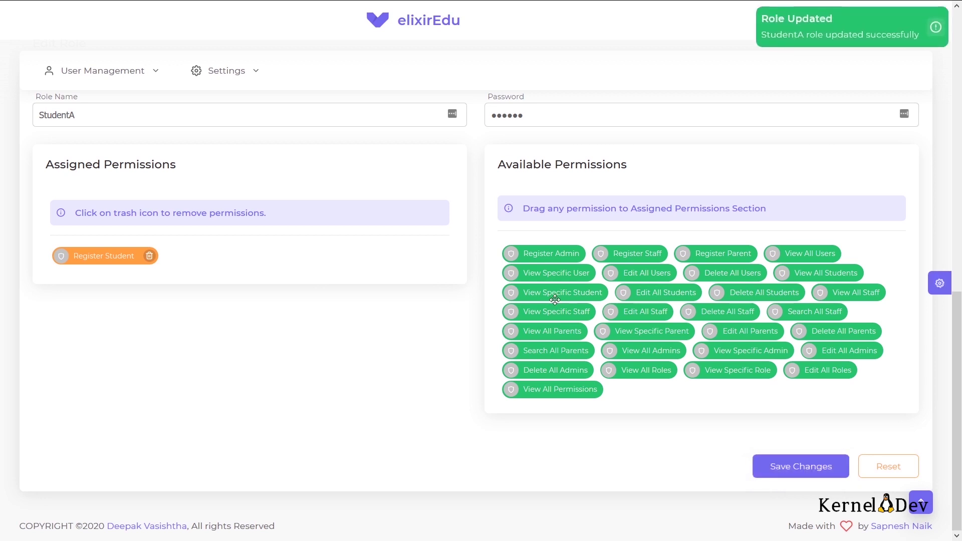
scroll(556, 300, "up", 5)
scroll(554, 299, "up", 6)
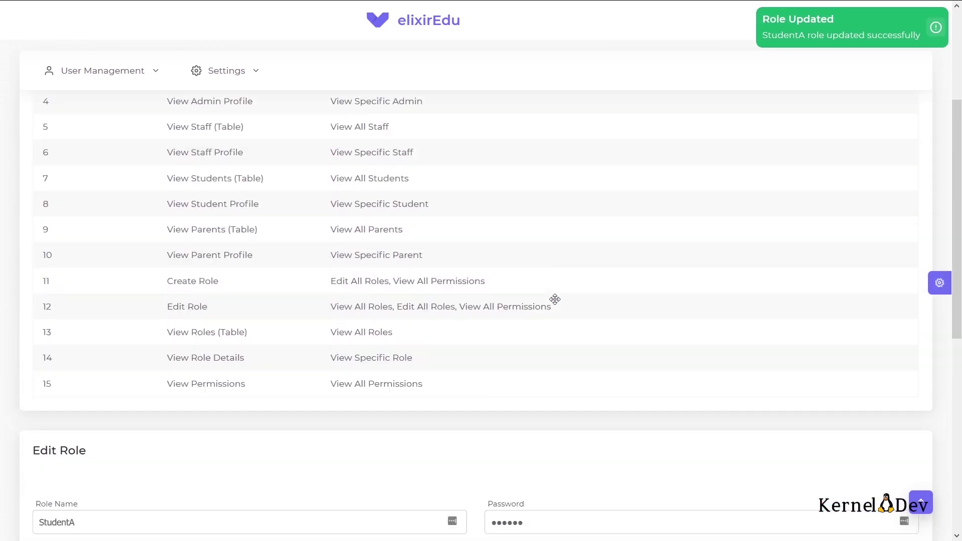
Step: Open the All Roles list via Settings > Access Control, declining the browser's save-login prompt
left_click(256, 71)
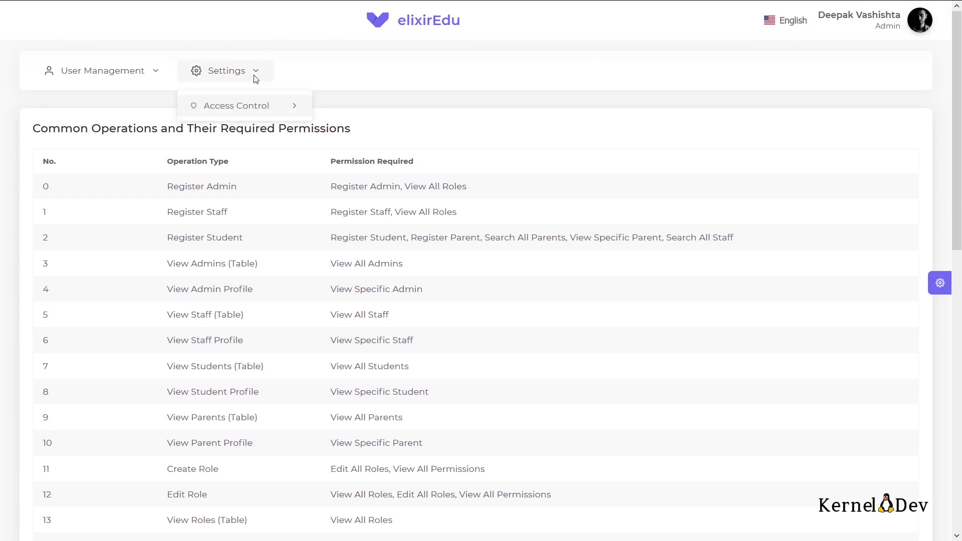
mouse_move(290, 107)
left_click(350, 148)
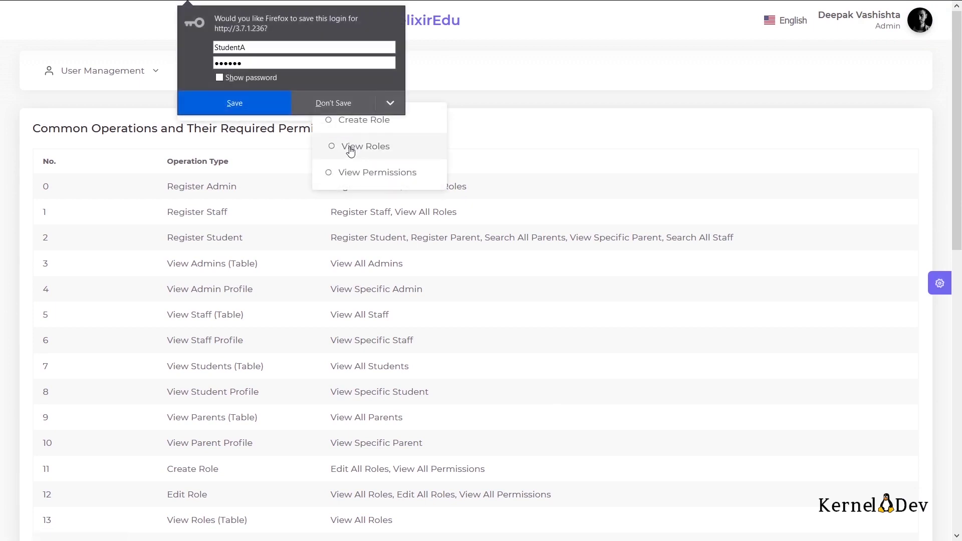
left_click(335, 103)
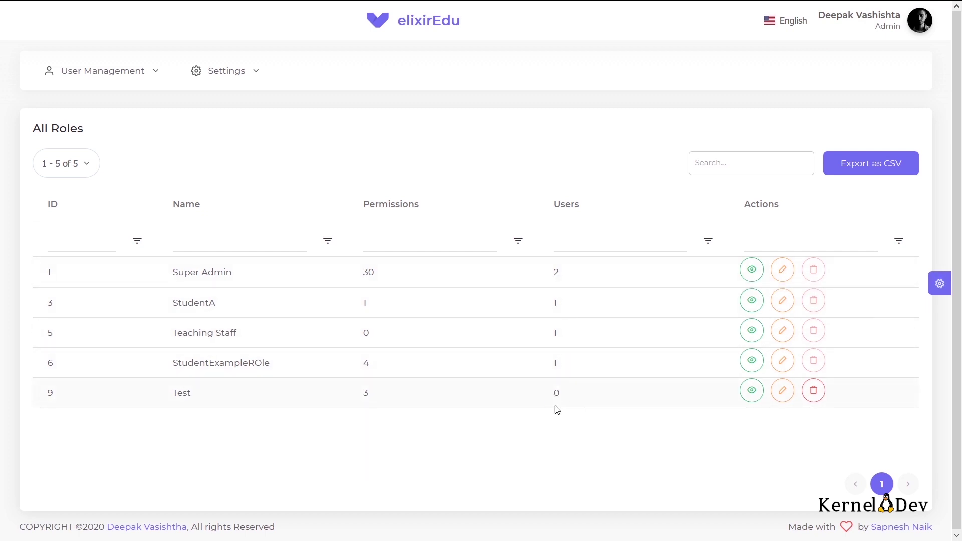
Step: Delete the Test role, authorising with the account password
left_click(815, 392)
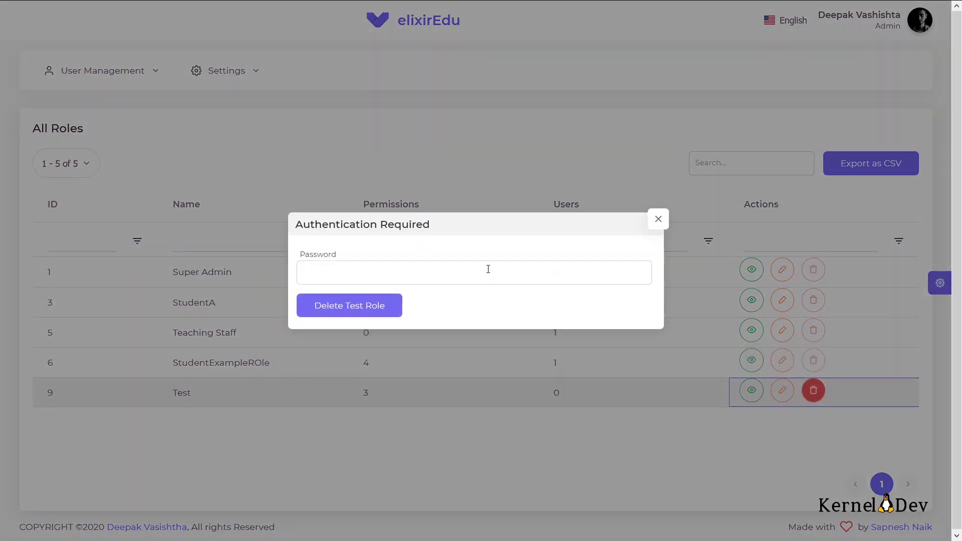
left_click(467, 275)
type("******")
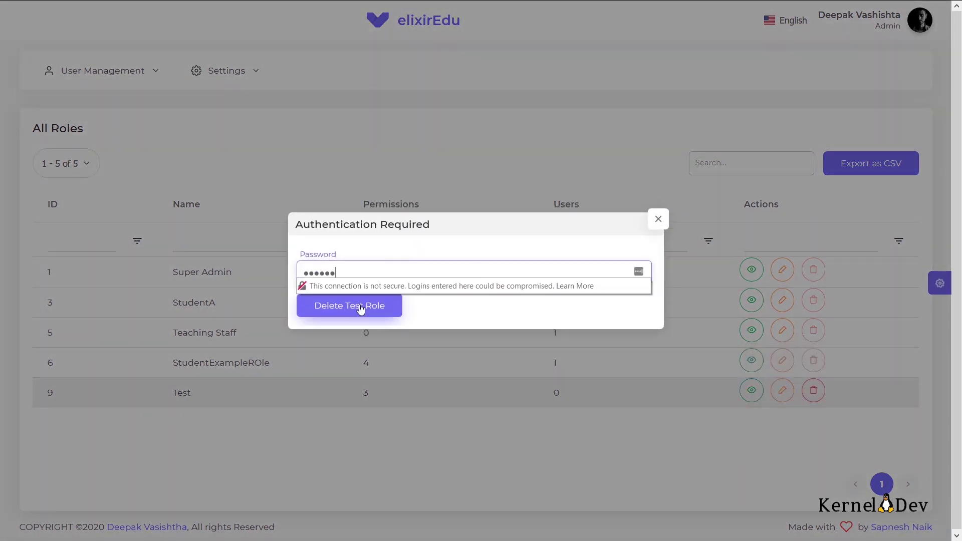
left_click(360, 310)
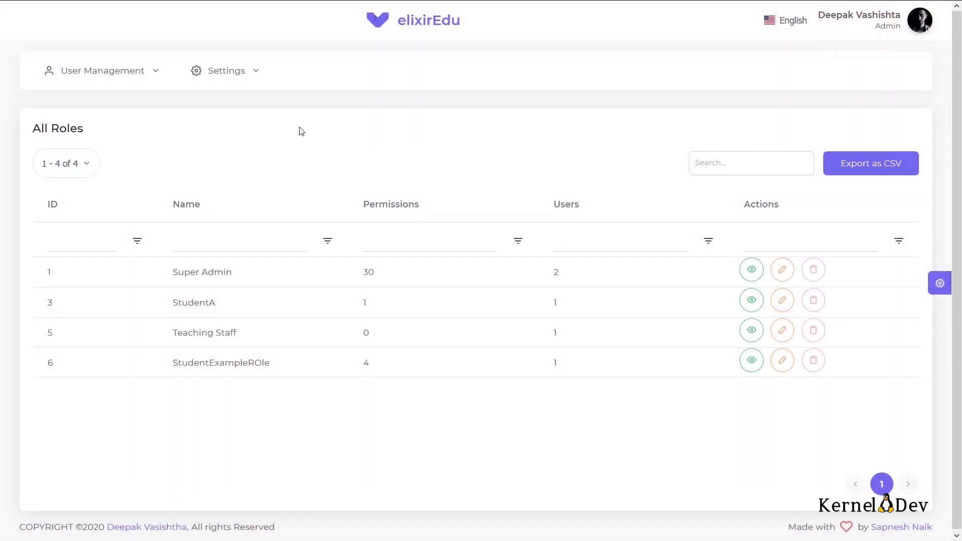
Step: Open Settings > Access Control > Create Role to see the required-permissions table
mouse_move(258, 81)
mouse_move(294, 107)
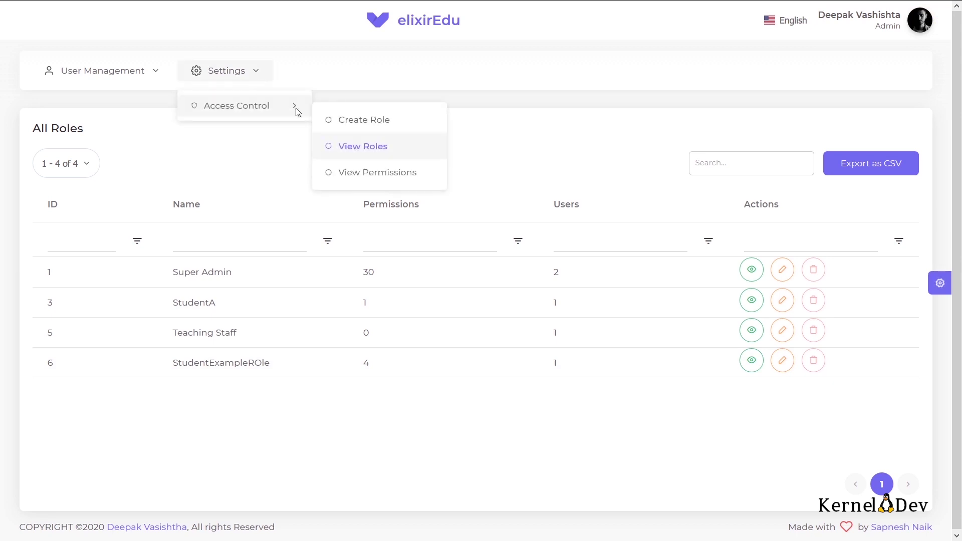
left_click(340, 119)
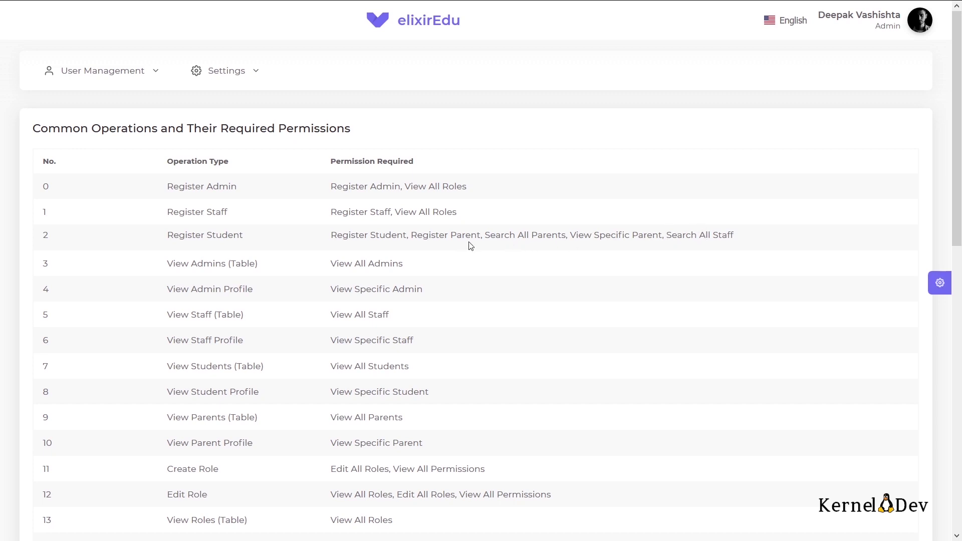
Step: Name the new role StudentRegistrar and enter the required password
scroll(497, 246, "down", 12)
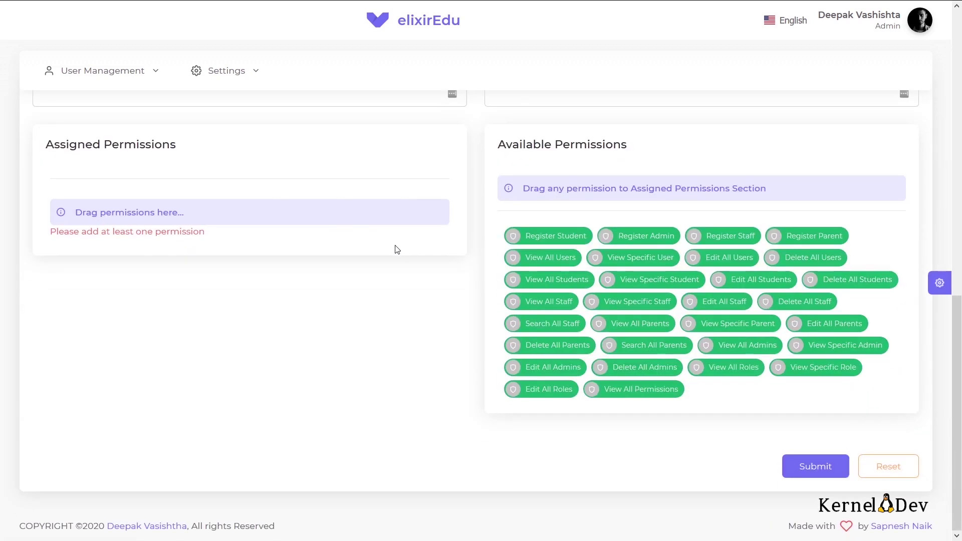
scroll(346, 193, "up", 2)
left_click(340, 189)
type("StudentRegistrar")
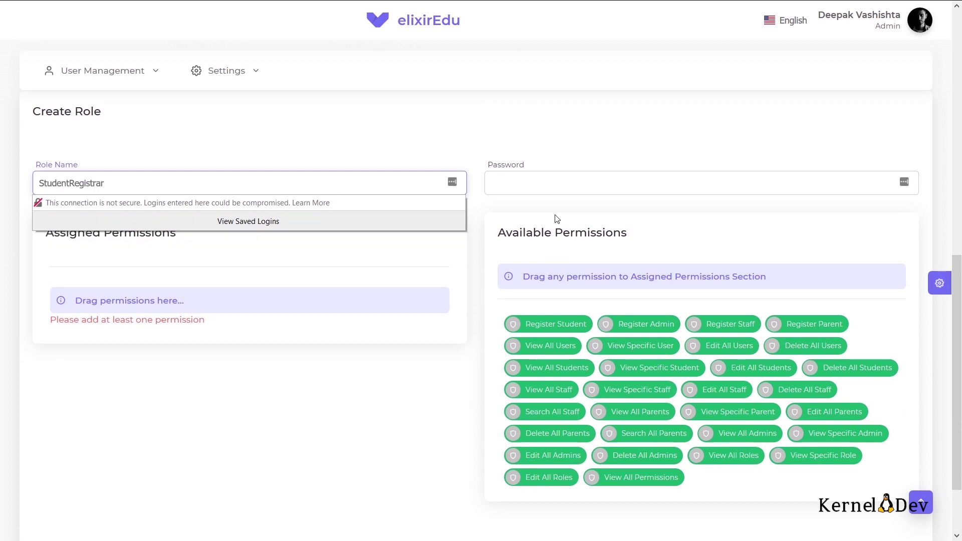
left_click(541, 183)
type("123456")
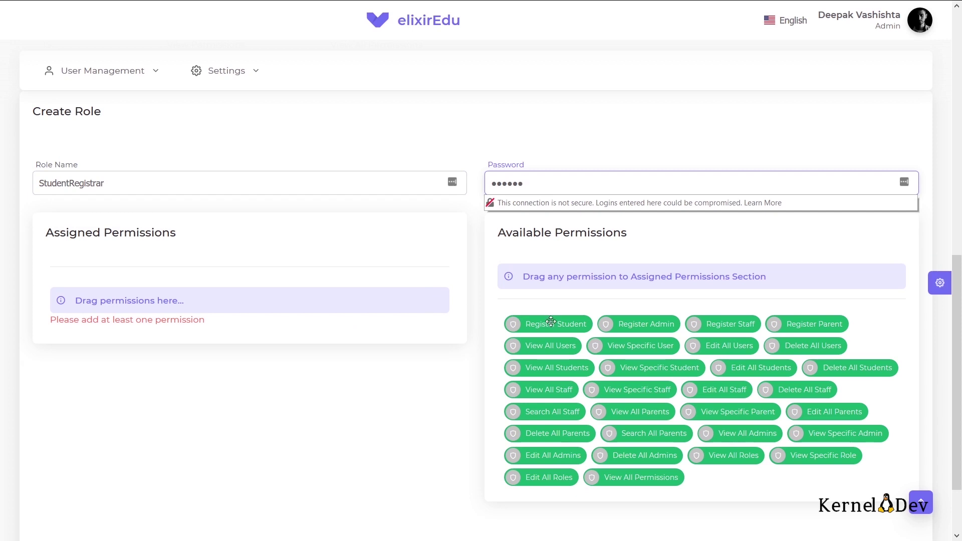
Step: Assign Register Student, Register Parent, Search All Parents and Search All Staff, then save the role
left_click_drag(551, 322, 258, 294)
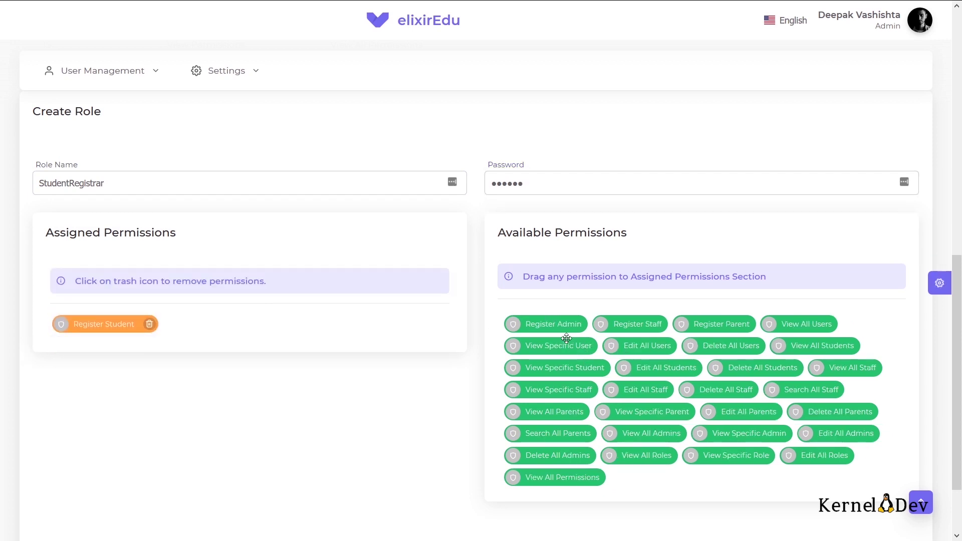
left_click_drag(721, 323, 266, 318)
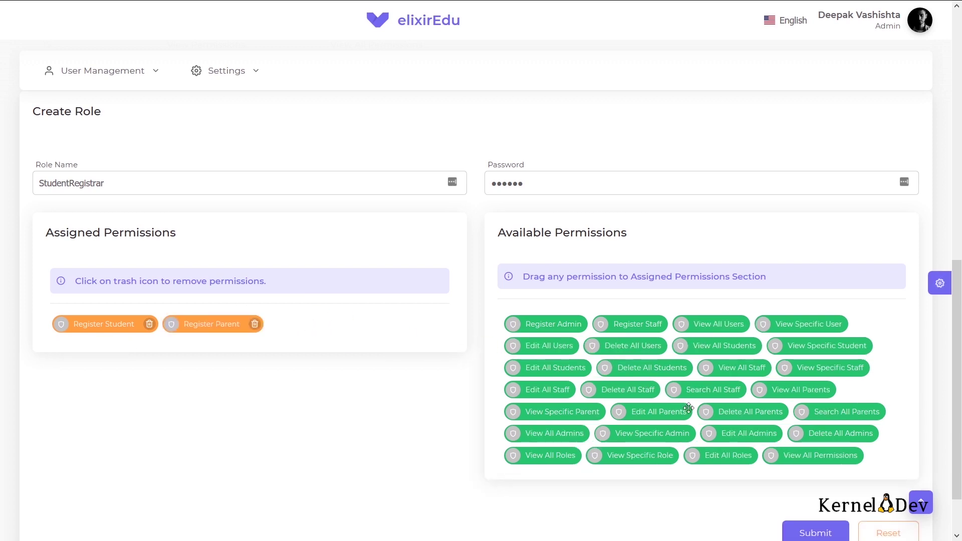
left_click_drag(824, 411, 341, 307)
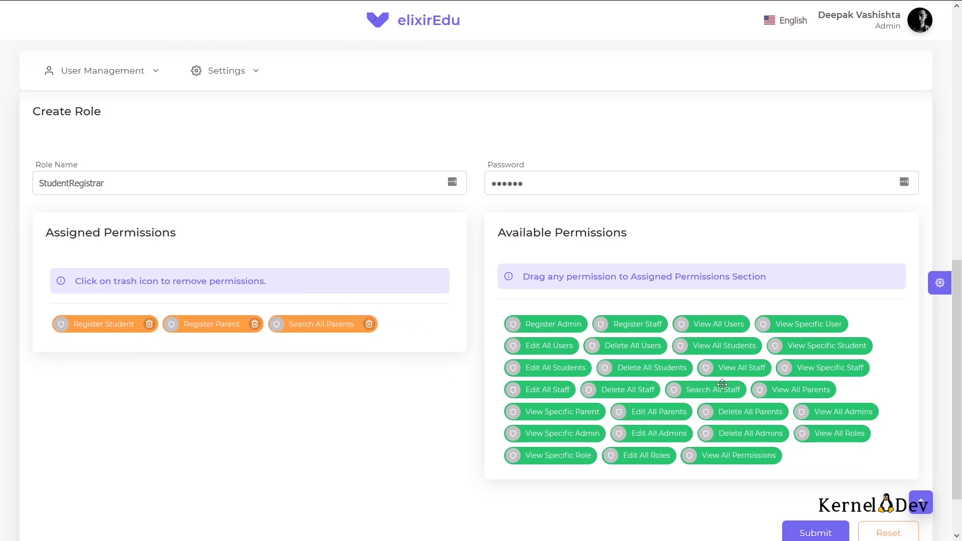
left_click_drag(720, 389, 370, 322)
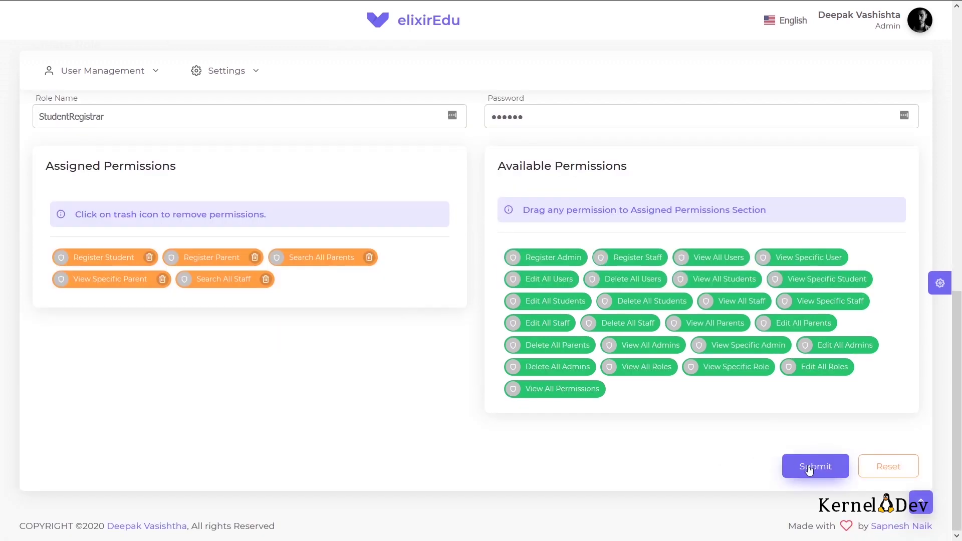
left_click(809, 469)
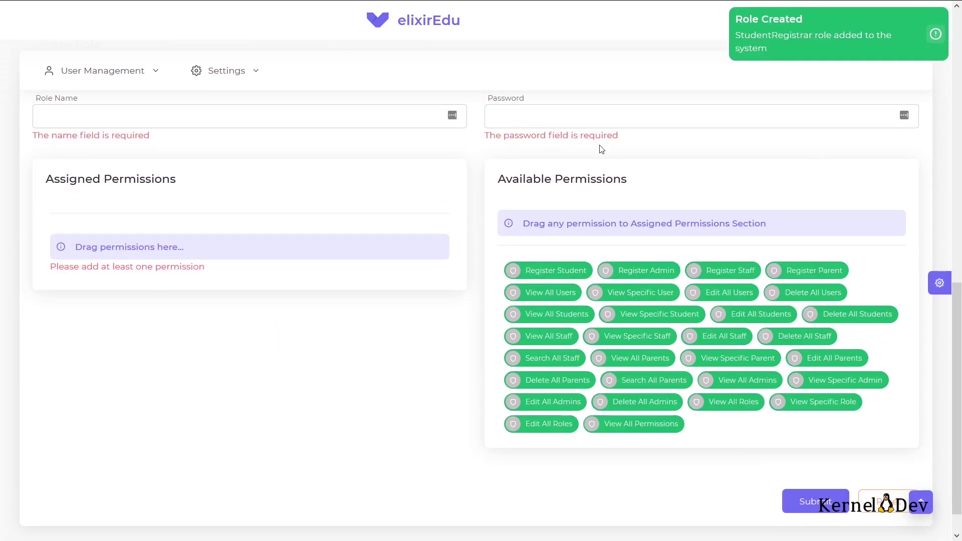
Step: Check that StudentRegistrar appears in the All Roles list
mouse_move(251, 70)
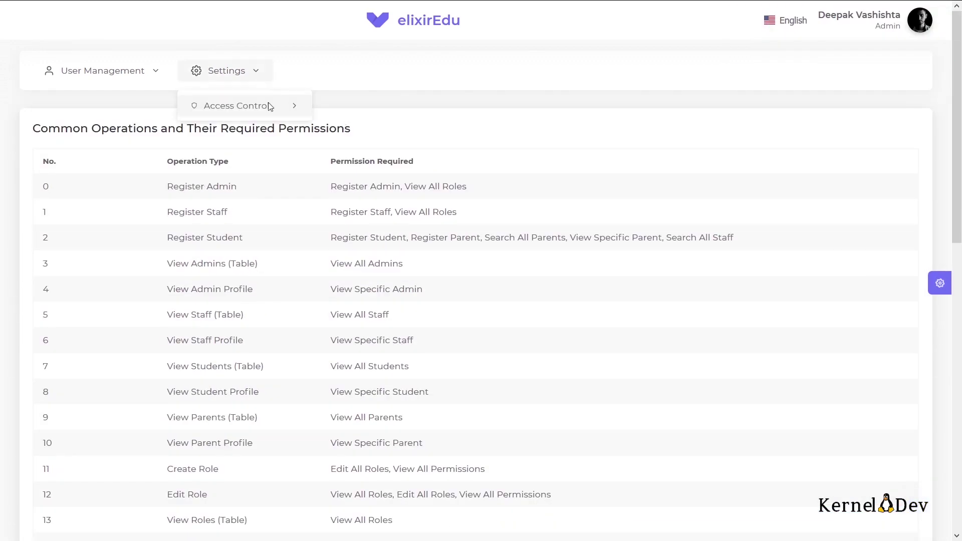
mouse_move(272, 109)
left_click(359, 151)
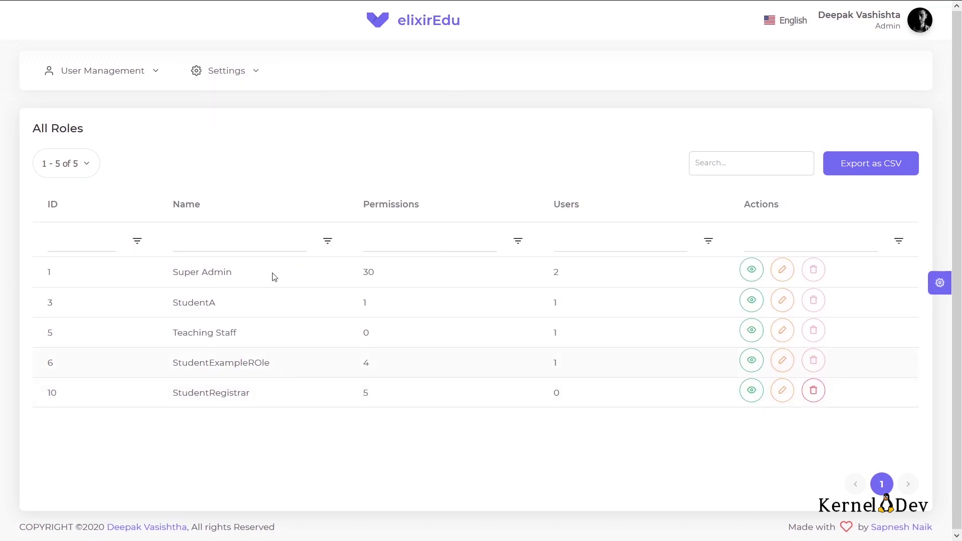
Step: Start a Register Admin form and enter the new admin's e-mail and phone number
mouse_move(141, 72)
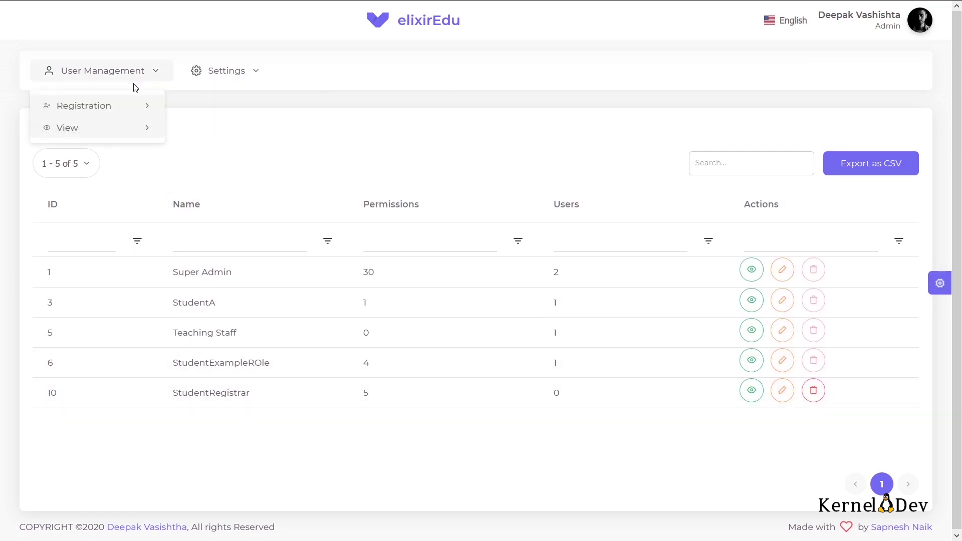
mouse_move(141, 106)
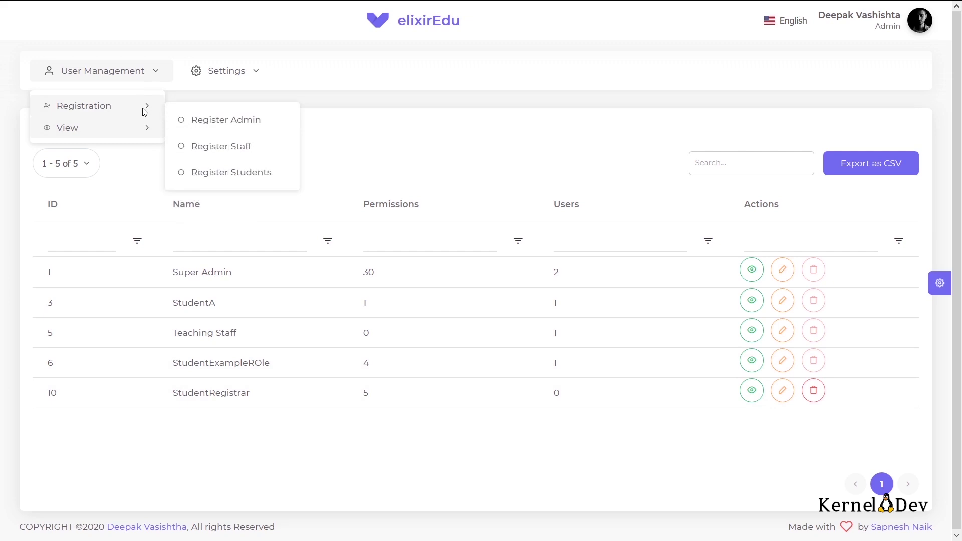
left_click(226, 131)
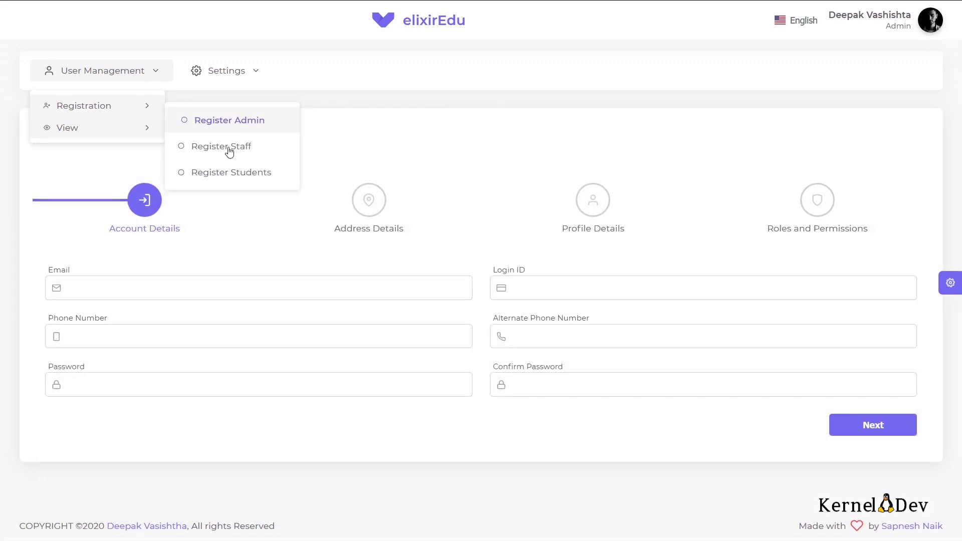
left_click(202, 287)
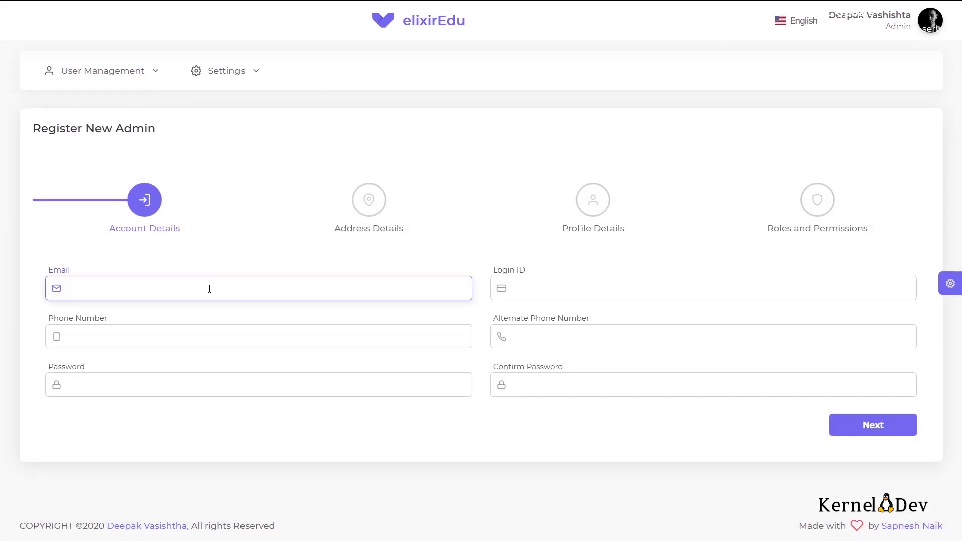
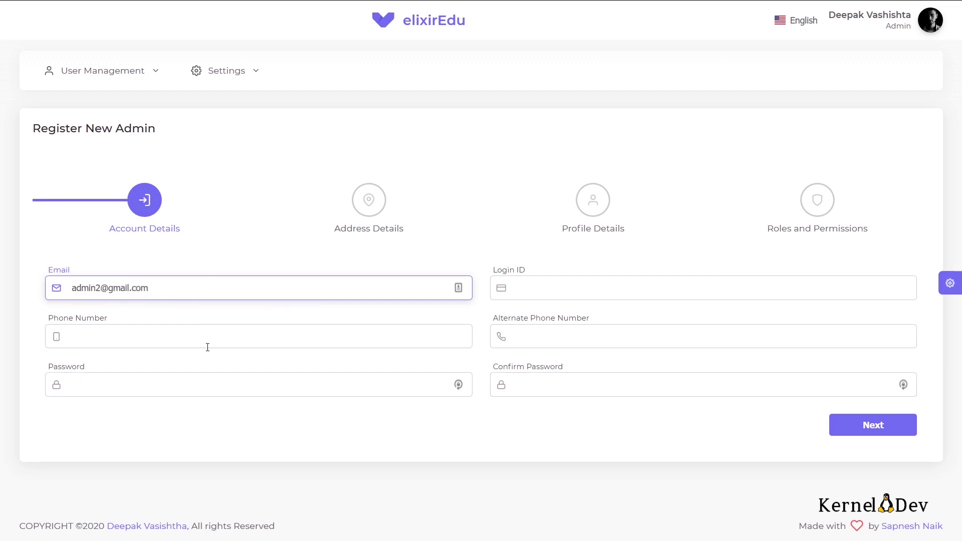
left_click(226, 343)
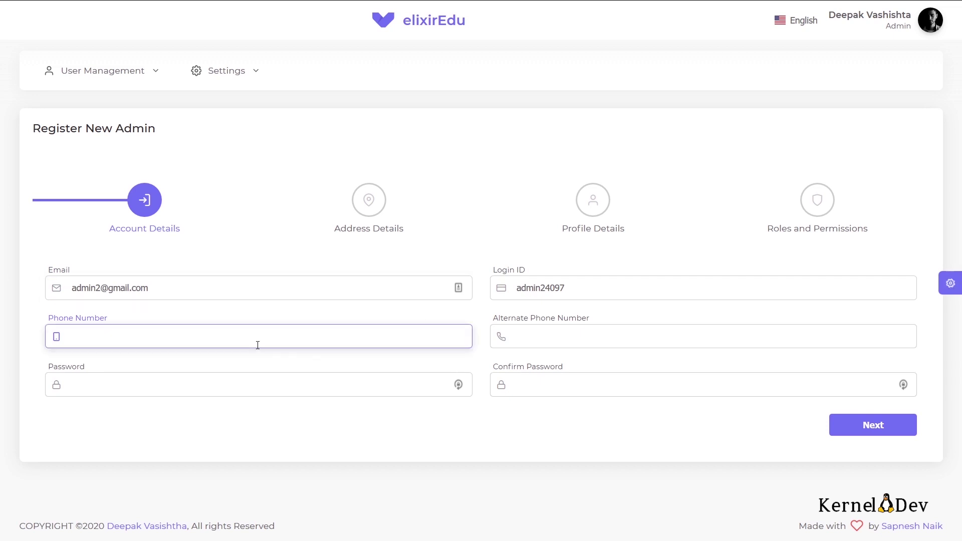
Step: Set and confirm the admin's password, and trim the extra digits from the login ID
left_click(216, 389)
type("123456")
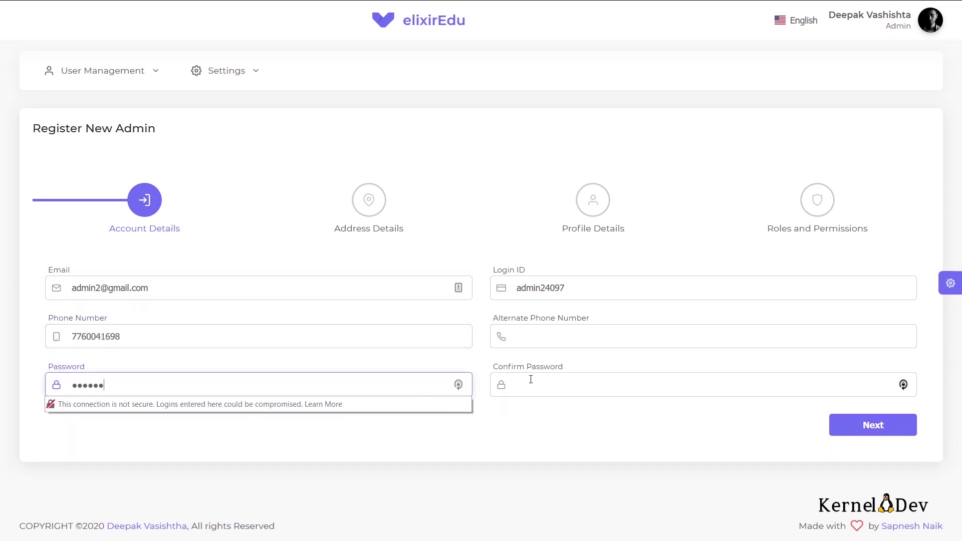
left_click(530, 384)
type("123456")
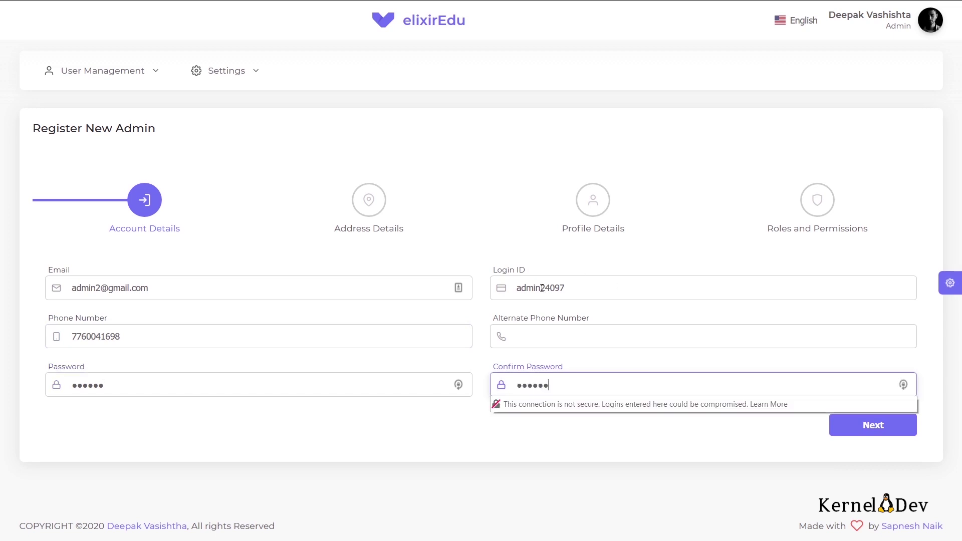
left_click_drag(549, 288, 584, 286)
key("BackSpace")
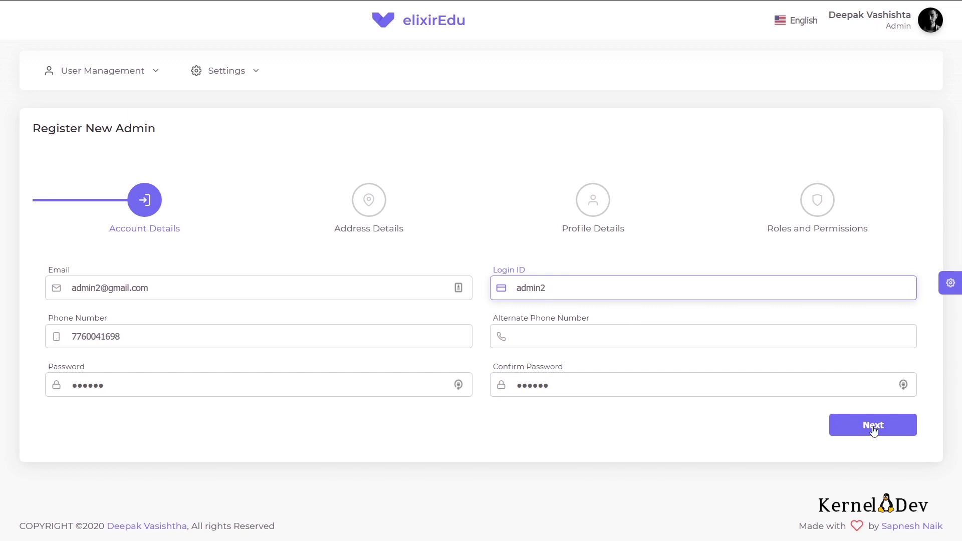
Step: Auto-fill the communication address with pin code 580025 and mark the permanent address as the same
left_click(872, 429)
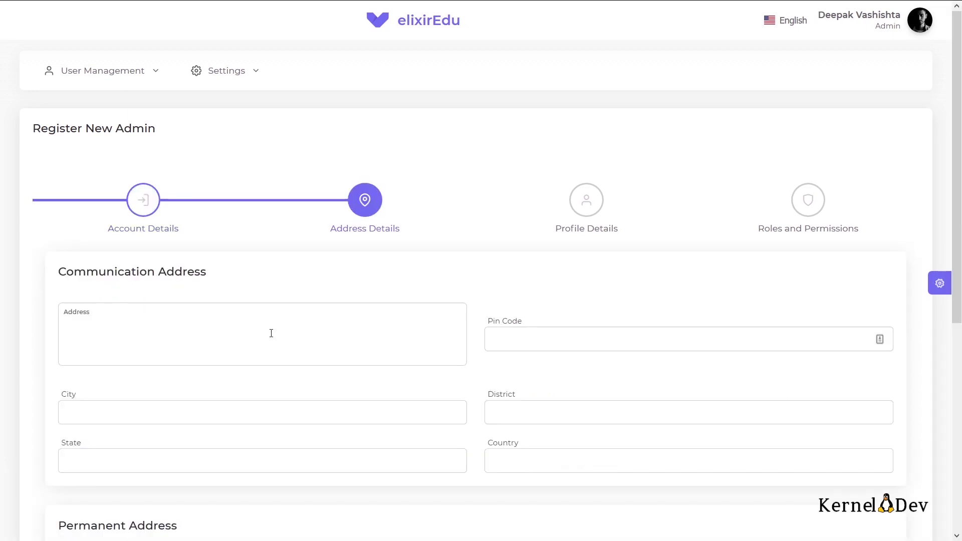
left_click(271, 333)
key("alt+shift+f")
key("Tab")
type("58002")
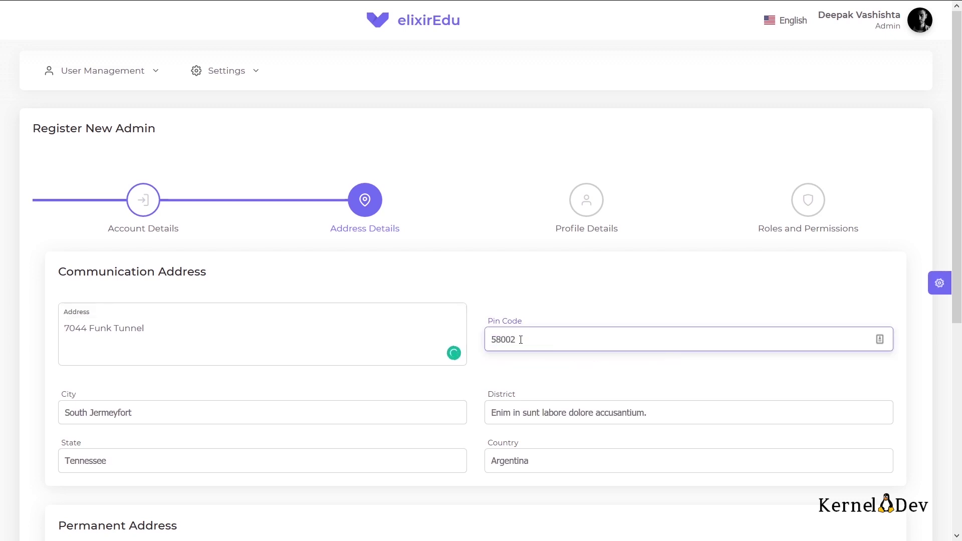
type("5")
scroll(519, 337, "down", 5)
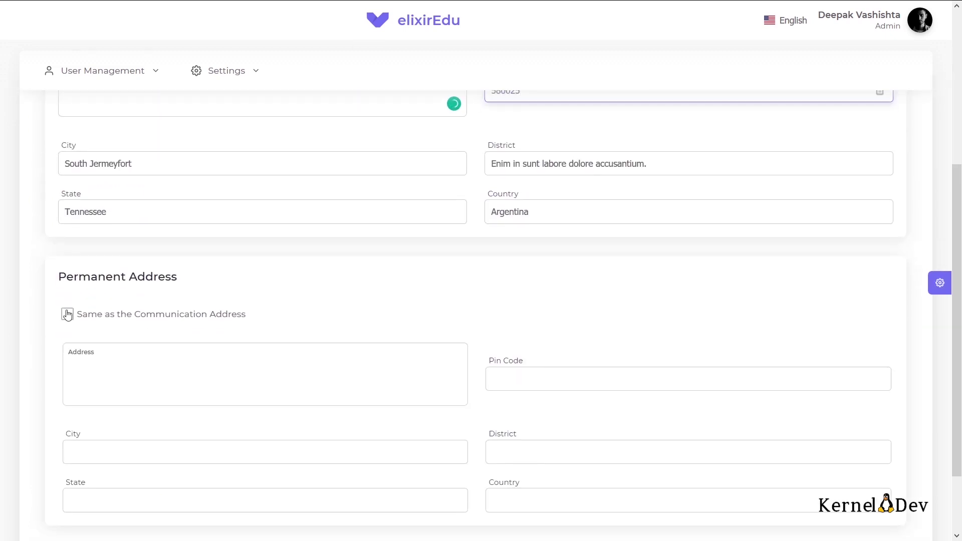
left_click(68, 315)
scroll(241, 281, "up", 5)
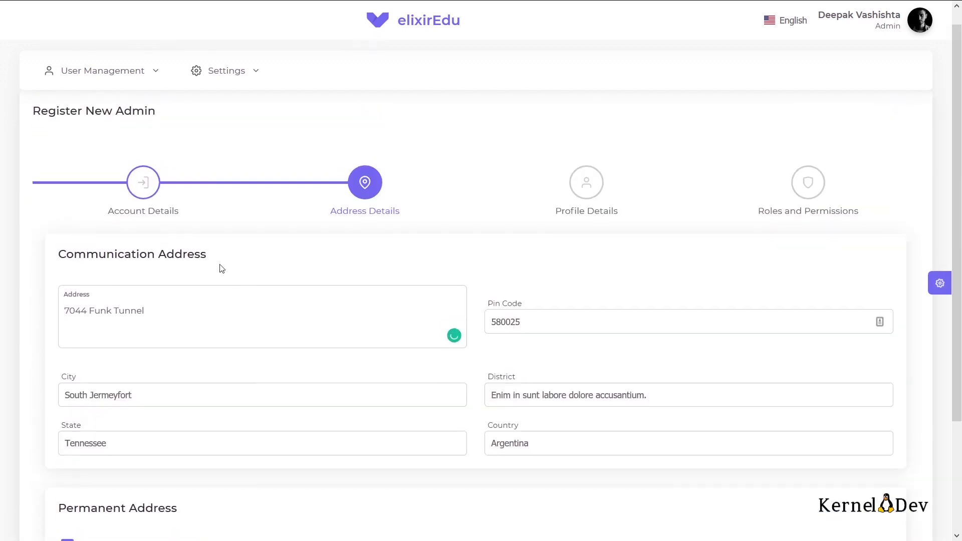
scroll(591, 341, "down", 3)
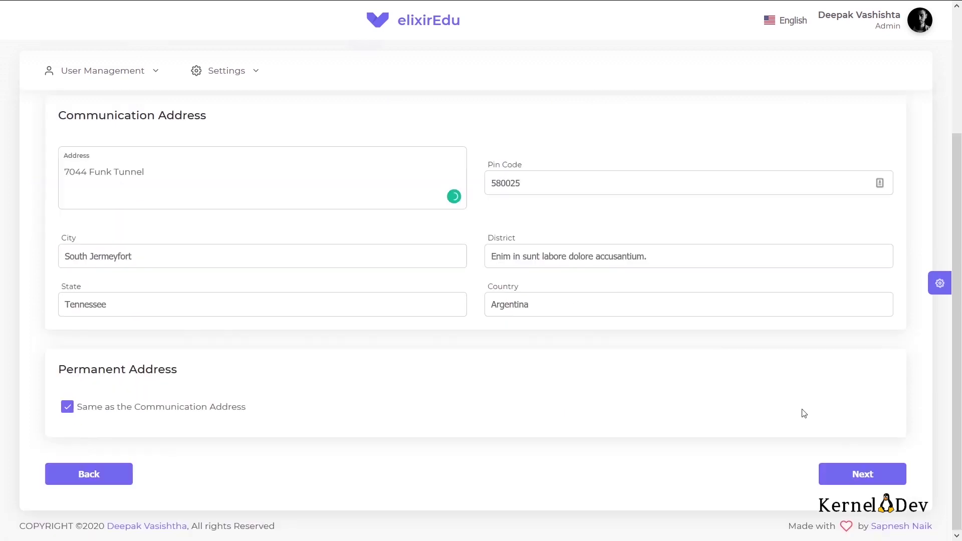
Step: On Profile Details, choose prefix Prof., enter the admin's first and last name, and continue
left_click(865, 474)
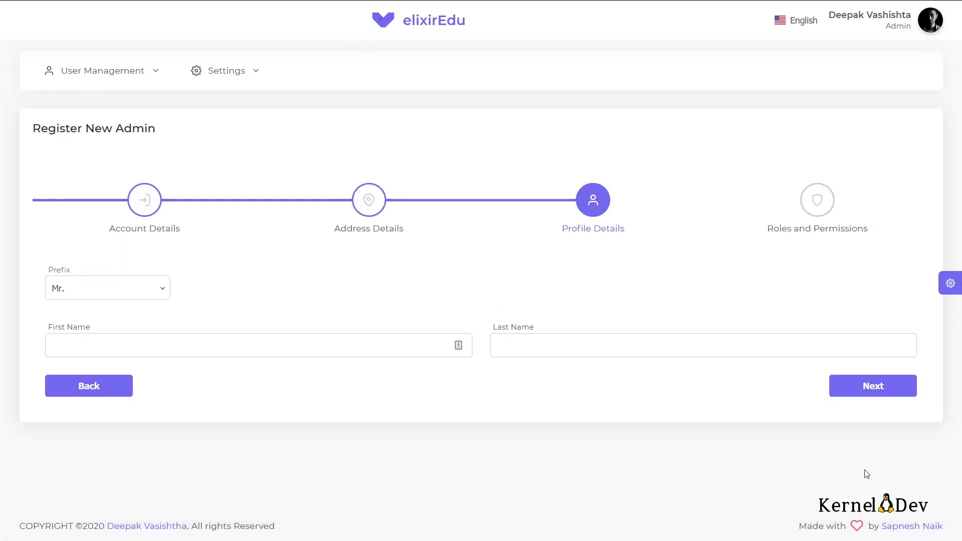
left_click(121, 287)
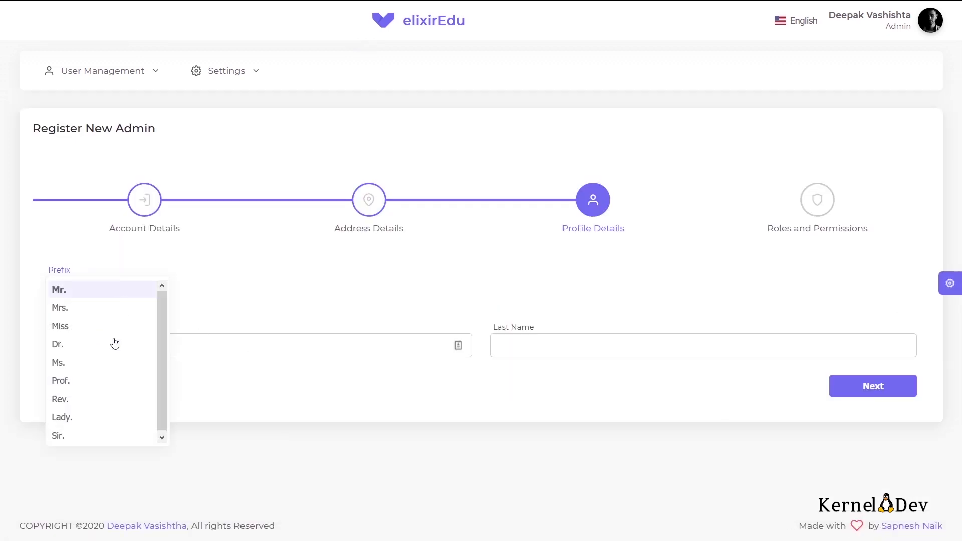
left_click(69, 381)
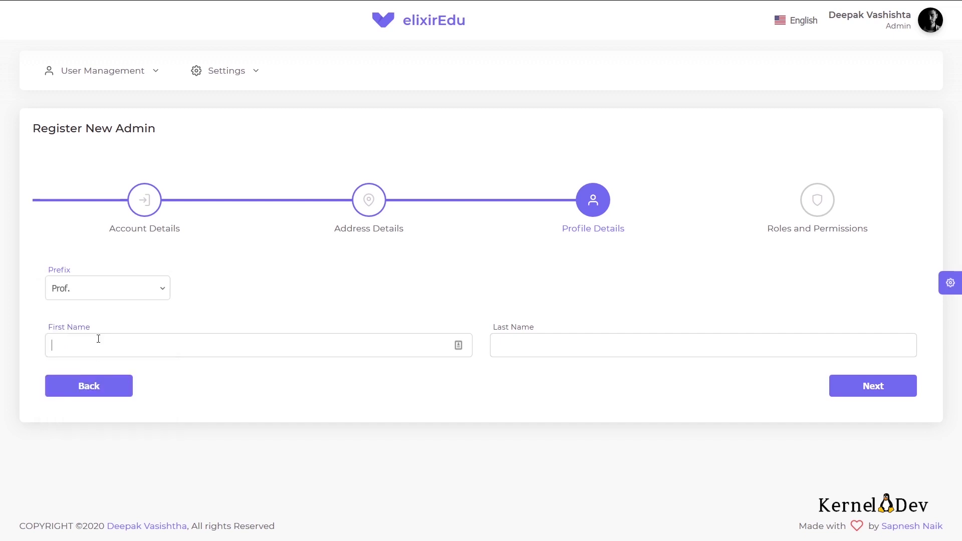
type("Lara")
left_click(540, 342)
type("Co")
type("roft")
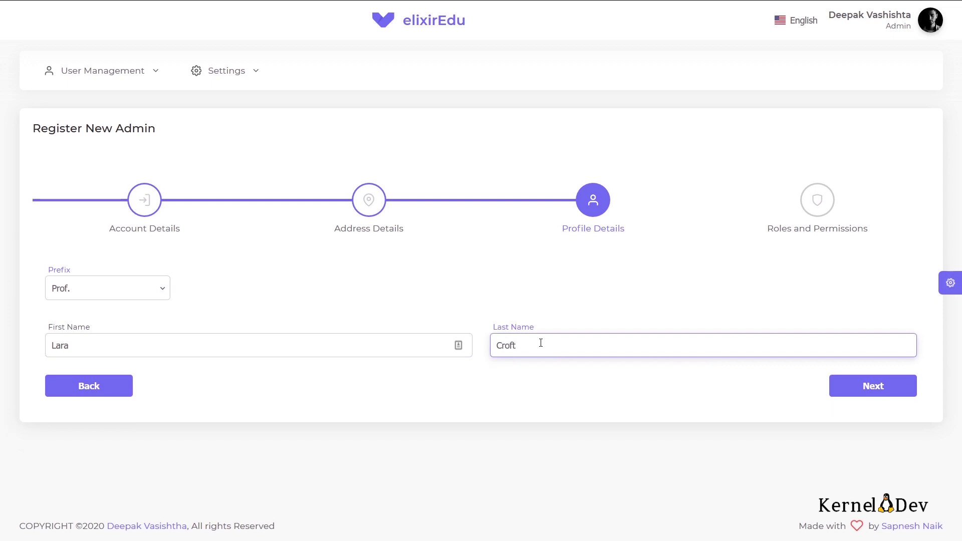
left_click(883, 395)
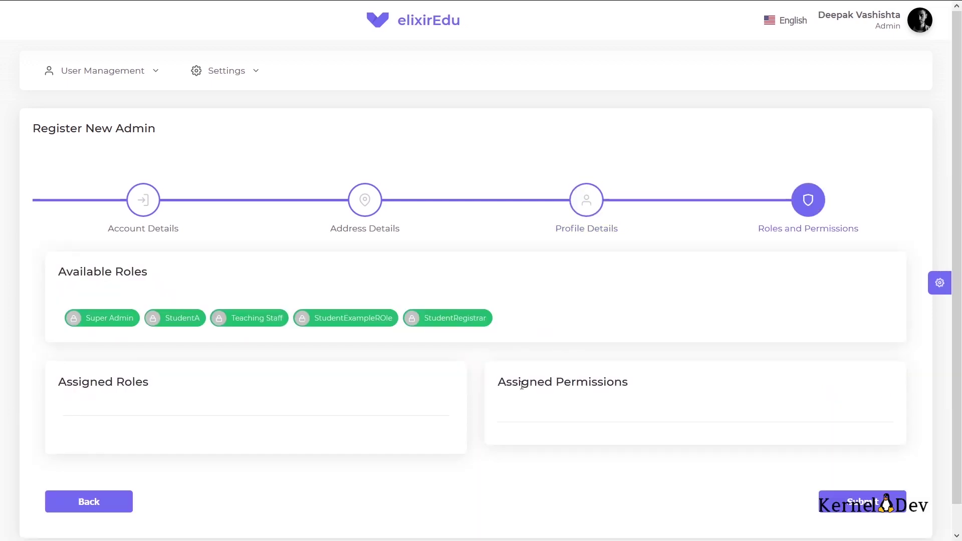
Step: Leave StudentRegistrar as the admin's only assigned role, removing StudentA and Super Admin
scroll(502, 385, "down", 1)
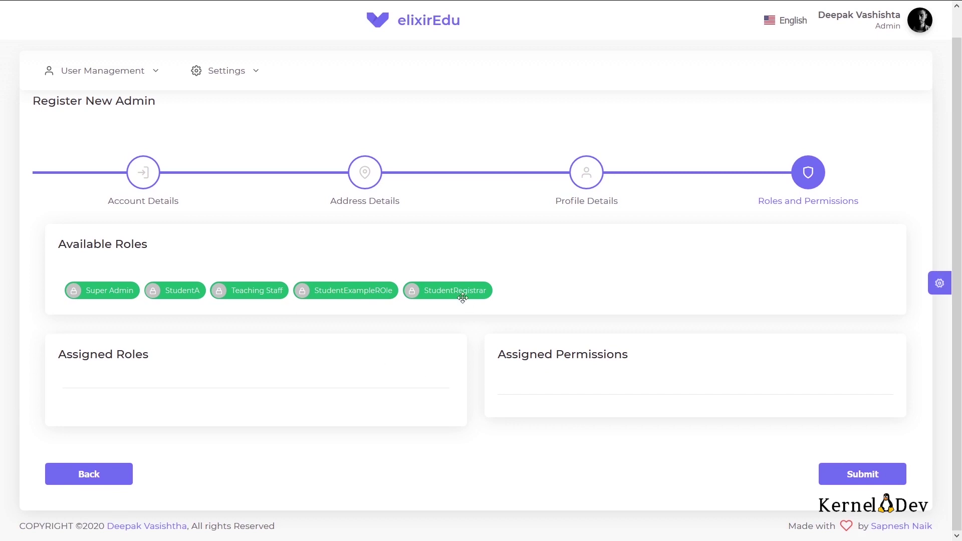
left_click_drag(451, 290, 172, 410)
scroll(298, 413, "down", 2)
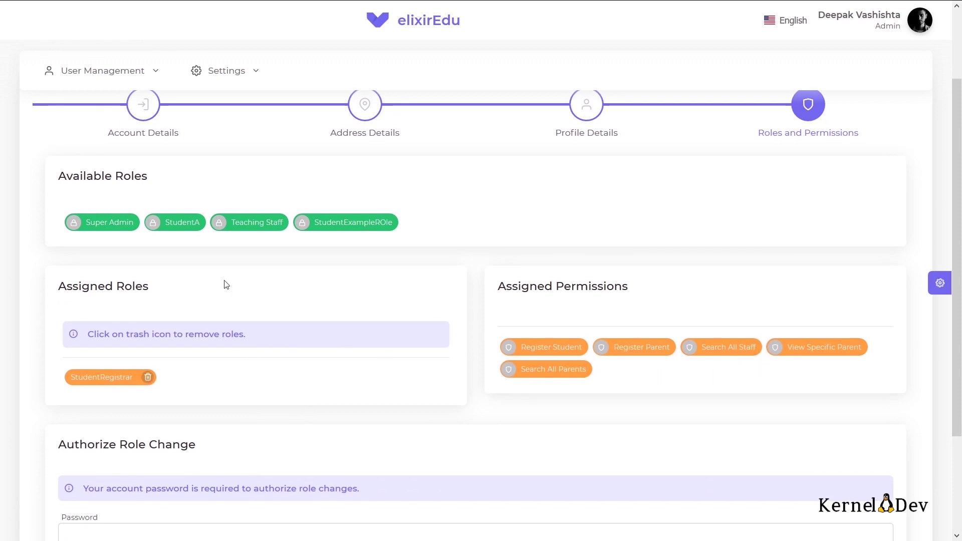
left_click_drag(175, 223, 191, 377)
left_click_drag(104, 225, 275, 377)
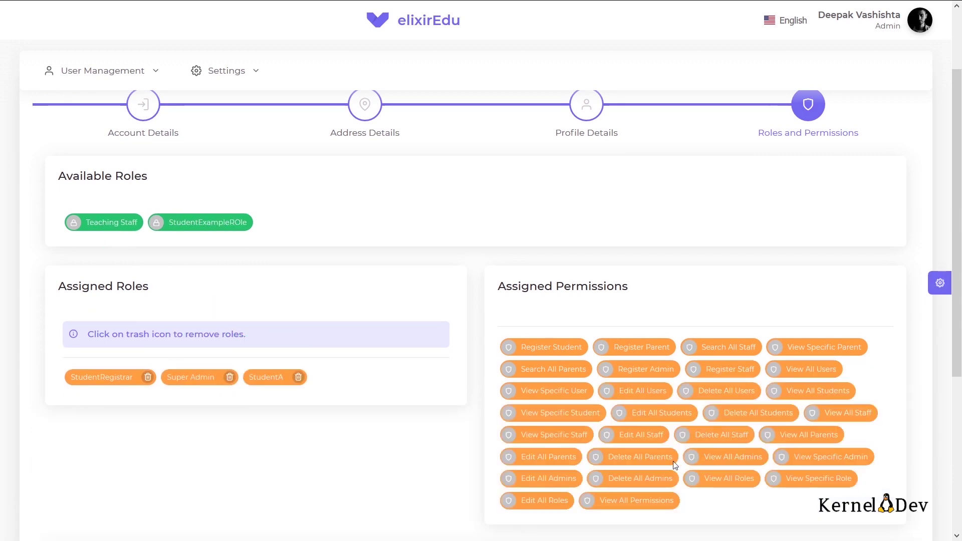
left_click(229, 378)
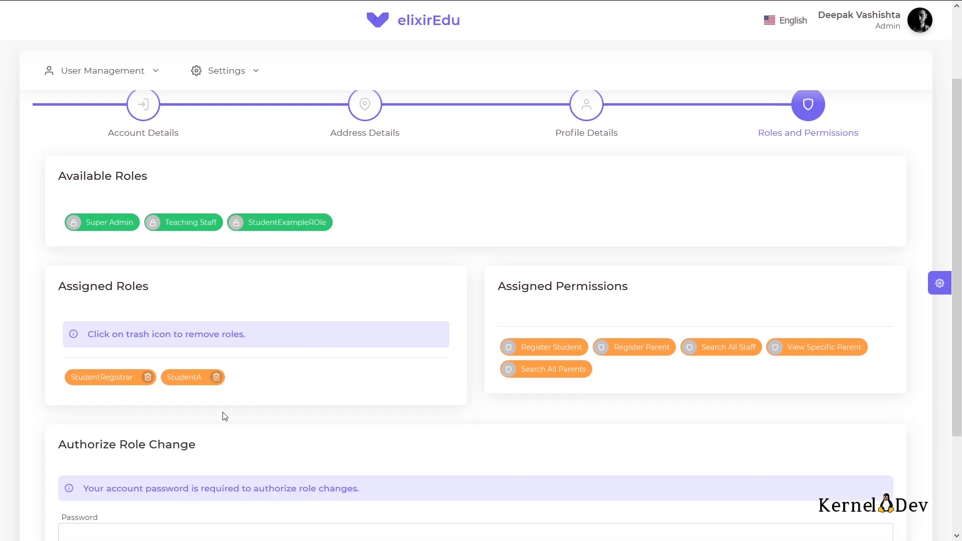
left_click(216, 378)
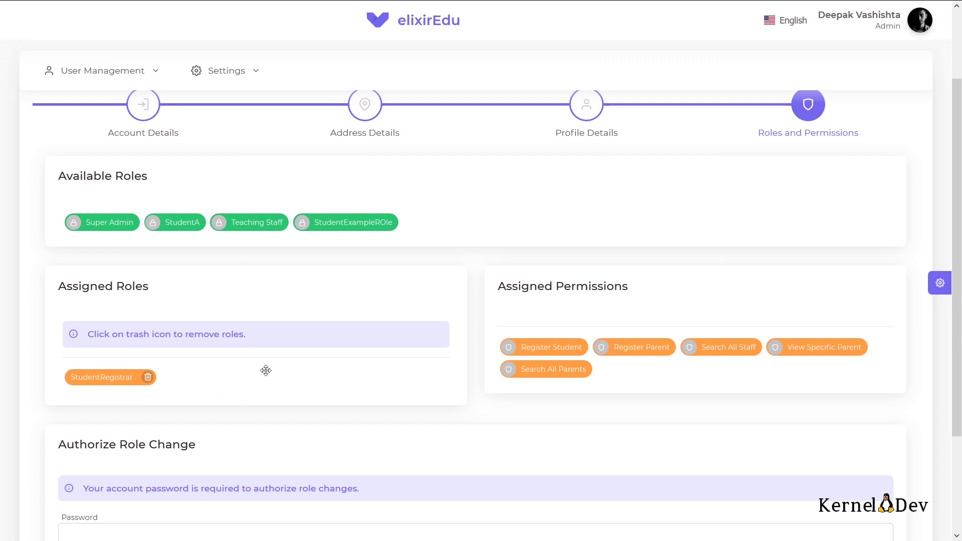
Step: Authorize the role change with the account password and submit the admin registration
scroll(266, 369, "down", 3)
left_click(269, 400)
type("******")
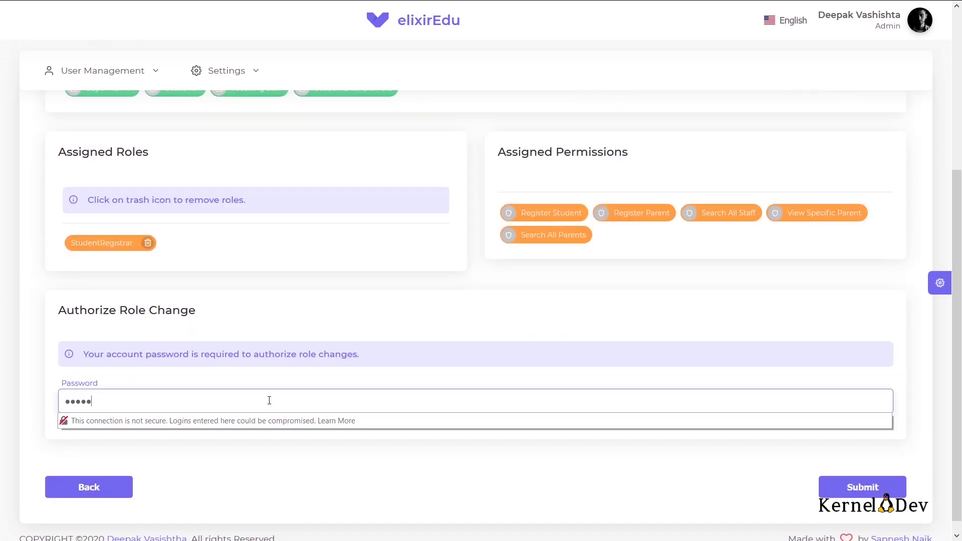
left_click(390, 356)
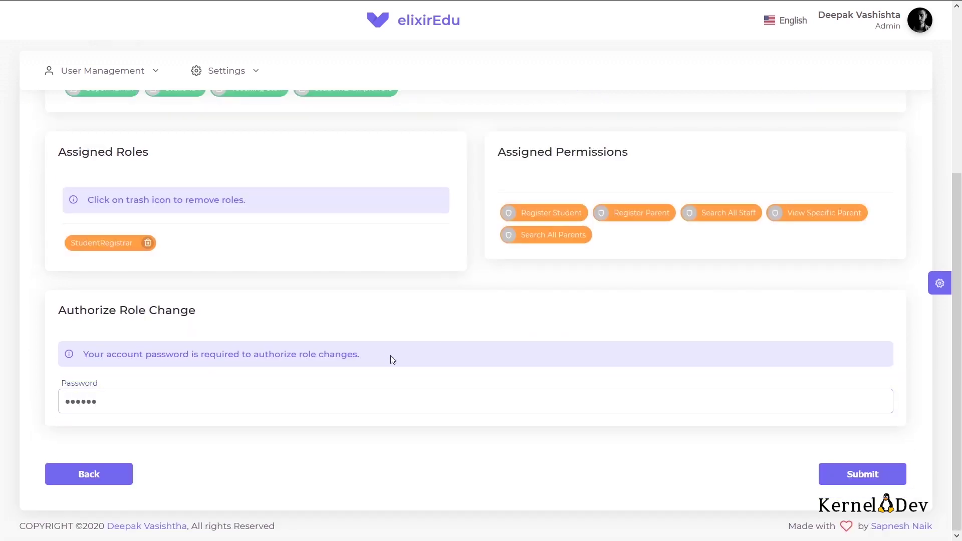
left_click(863, 480)
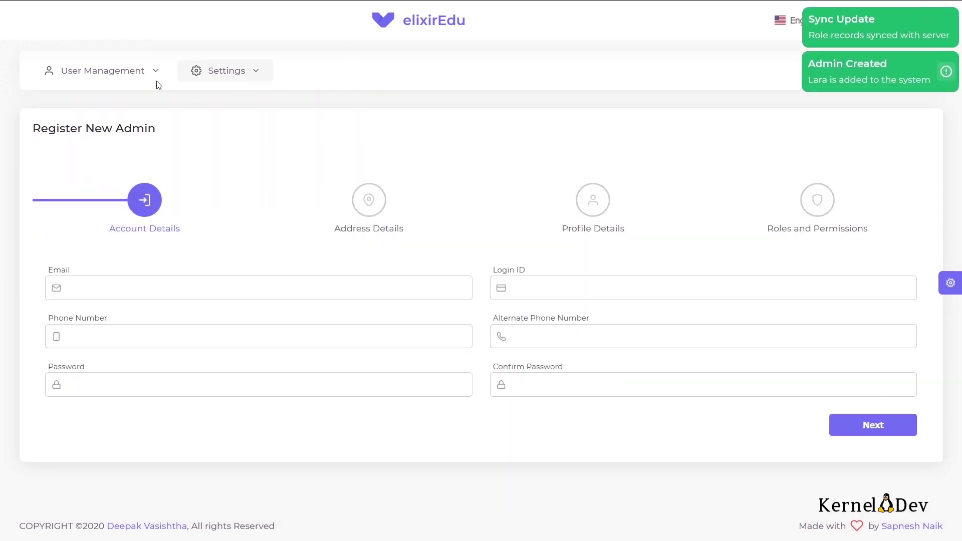
Step: Open View Admins and search the list for the new admin's first name
mouse_move(129, 80)
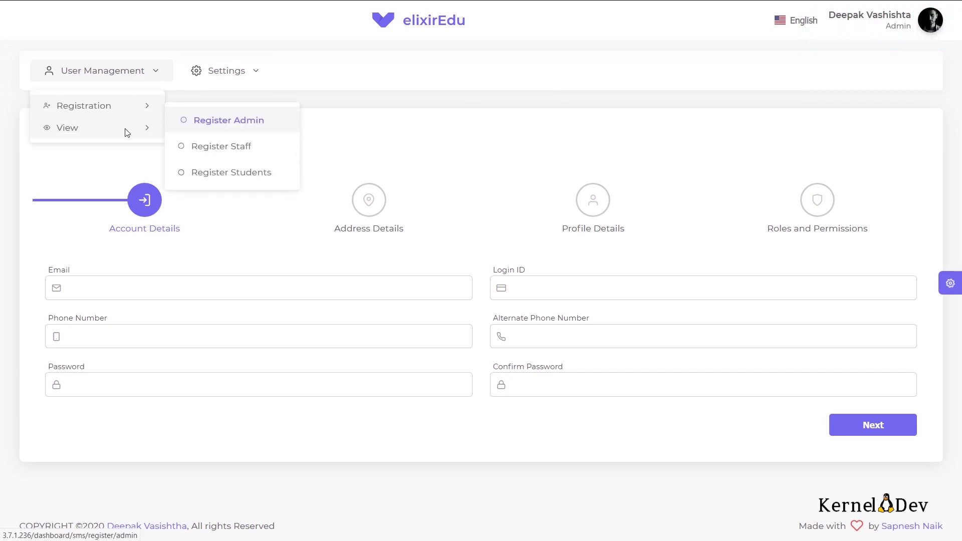
mouse_move(122, 128)
left_click(211, 148)
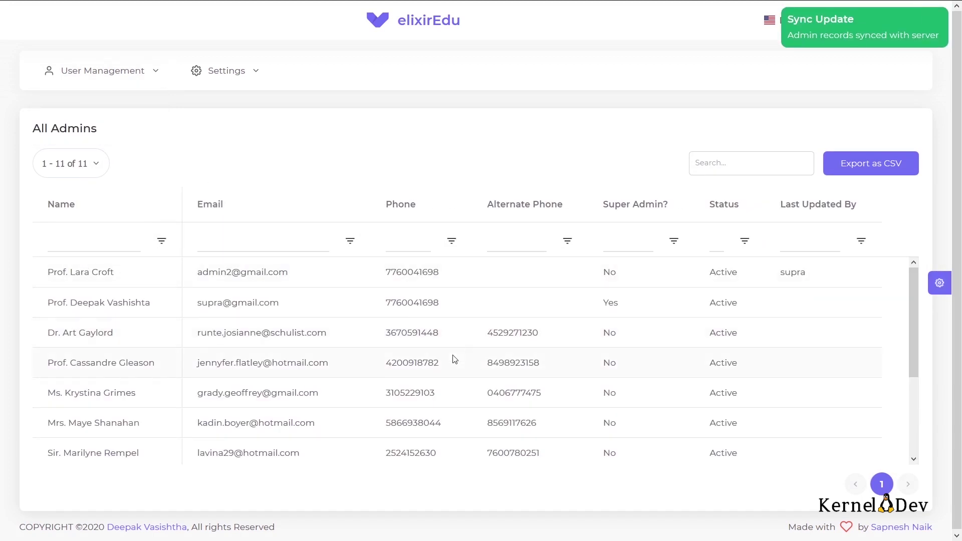
scroll(455, 358, "down", 3)
scroll(455, 359, "up", 3)
scroll(455, 358, "down", 3)
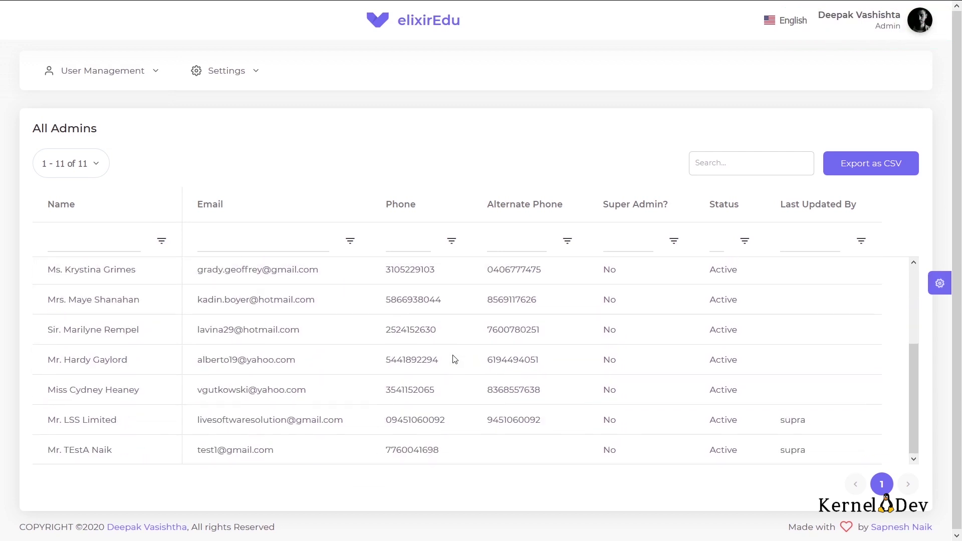
left_click(741, 171)
type("Lara")
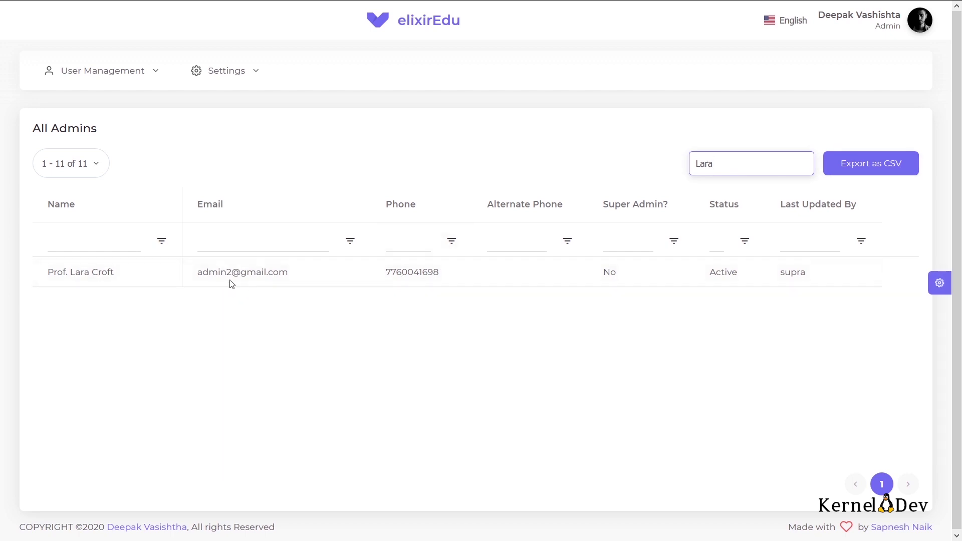
left_click(918, 29)
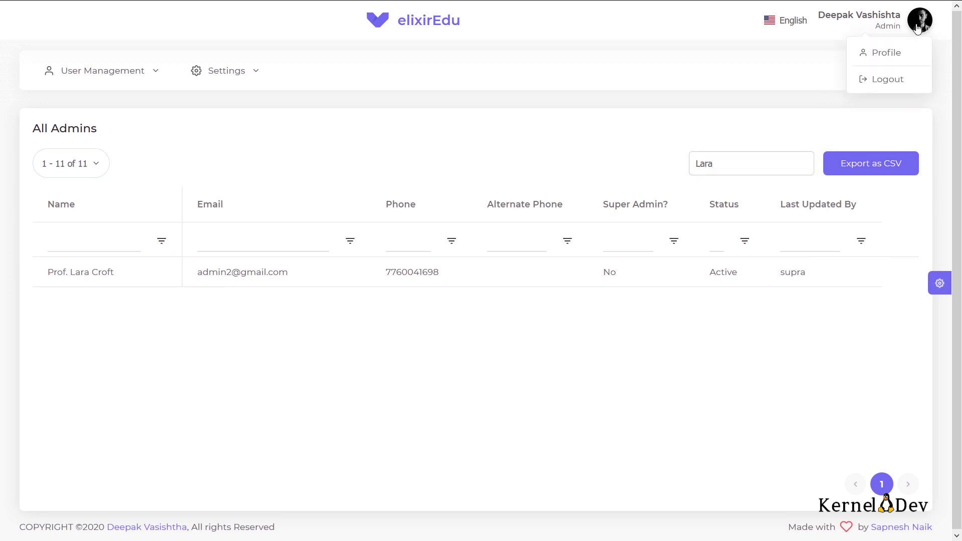
Step: Log out, then sign in with the new admin's login ID and password
left_click(886, 80)
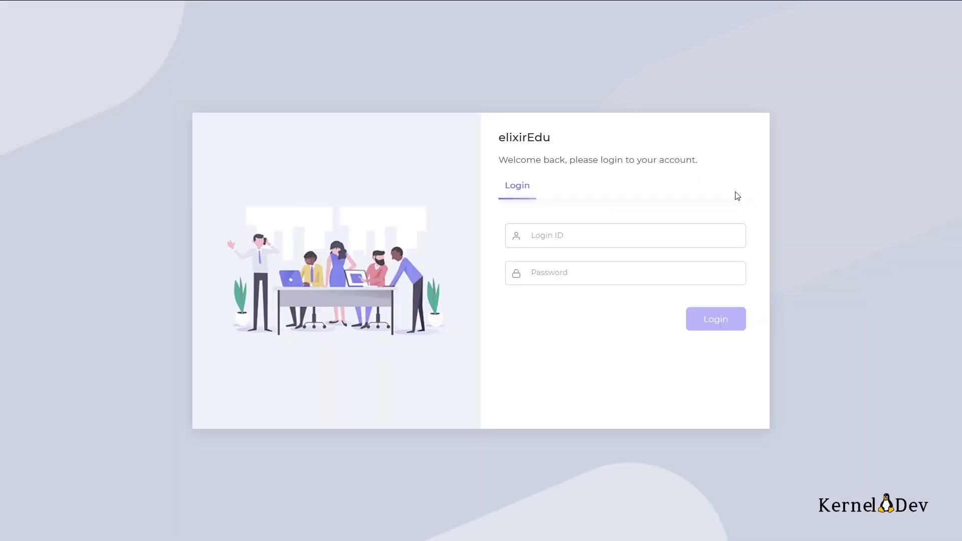
left_click(564, 232)
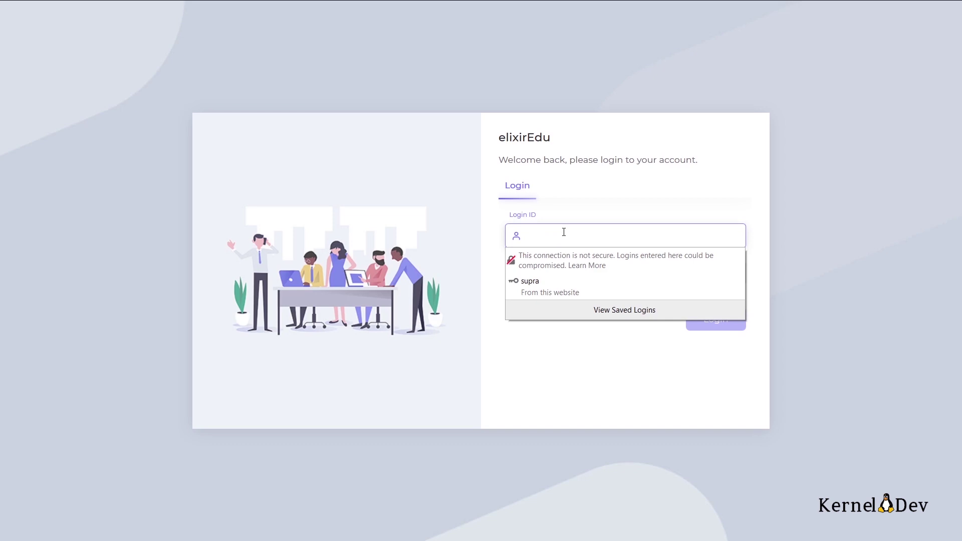
type("admin2")
left_click(566, 374)
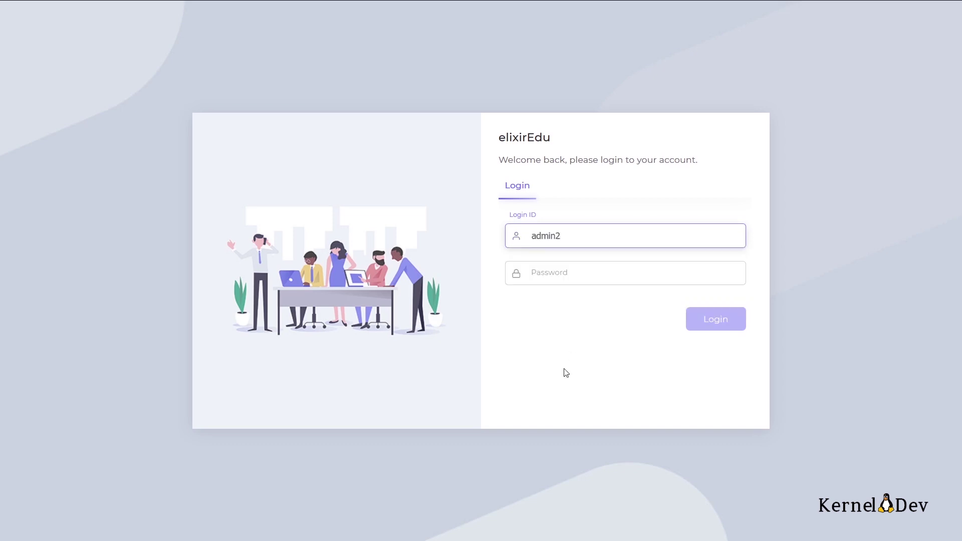
key("Tab")
type("******")
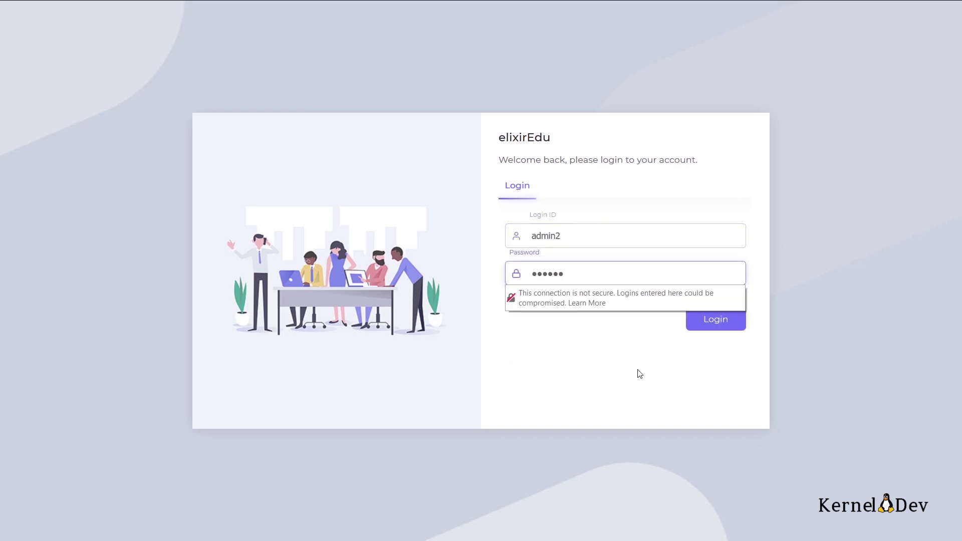
left_click(619, 346)
left_click(705, 320)
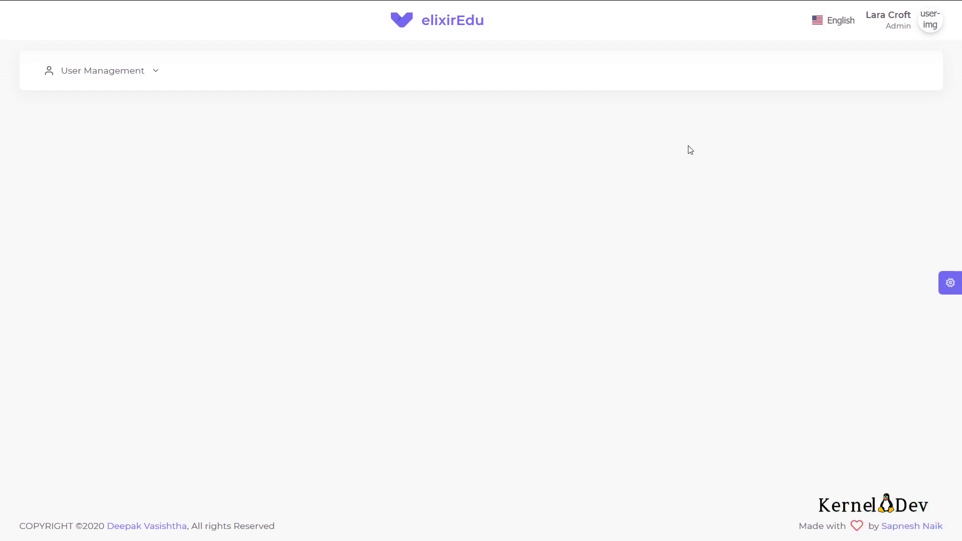
Step: Open the signed-in admin's profile page and switch to editing the account details
left_click(933, 20)
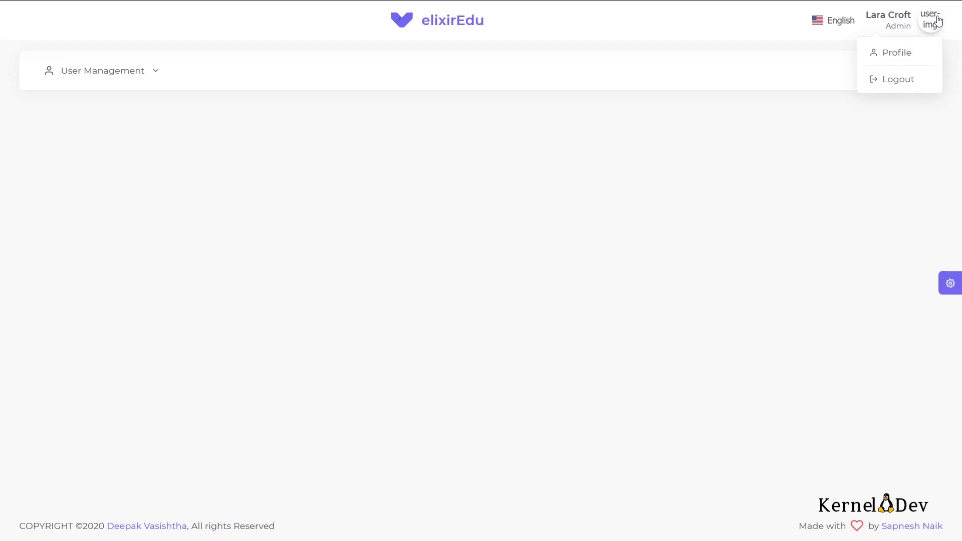
left_click(904, 52)
scroll(264, 288, "down", 3)
scroll(264, 288, "down", 4)
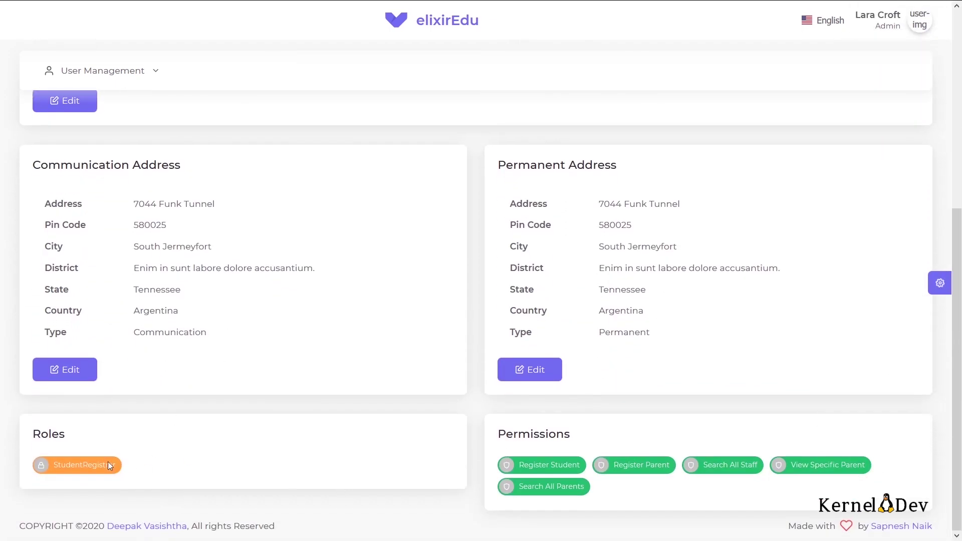
scroll(107, 464, "up", 6)
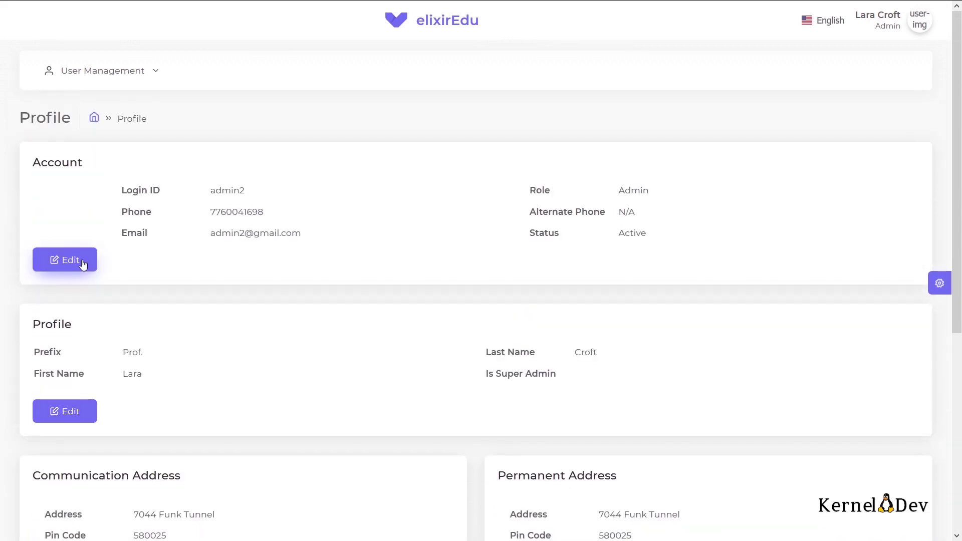
left_click(83, 264)
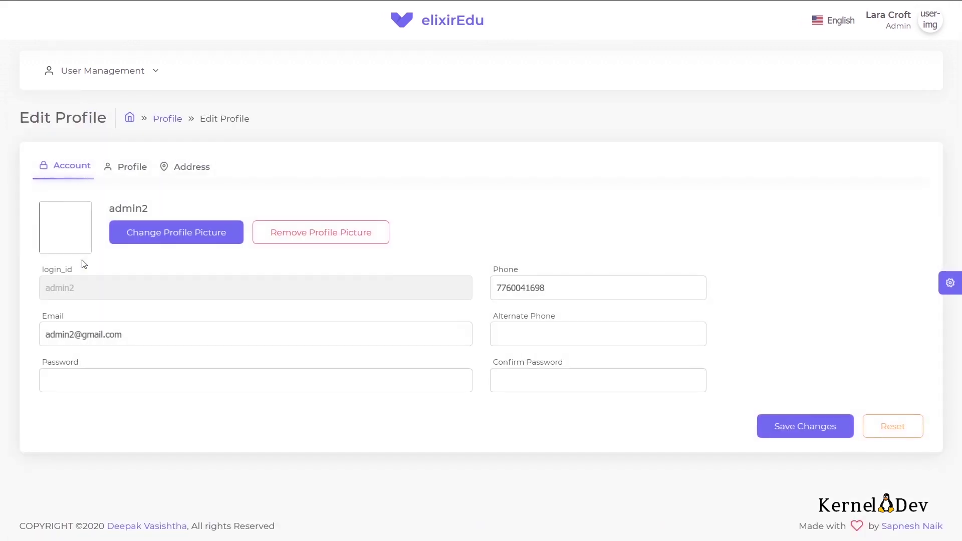
Step: Review the Profile and Address tabs, then return to the home page via the logo
left_click(131, 174)
left_click(190, 173)
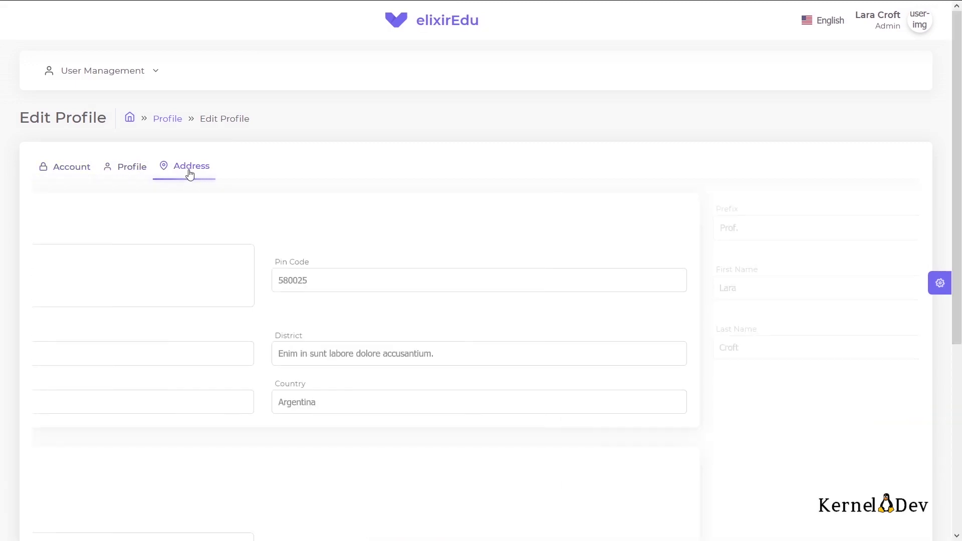
scroll(264, 251, "down", 5)
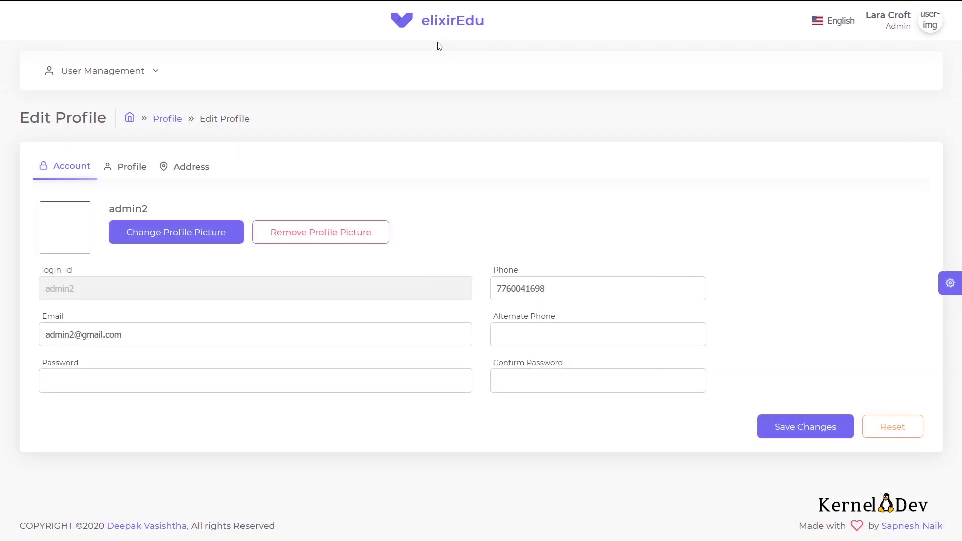
left_click(429, 22)
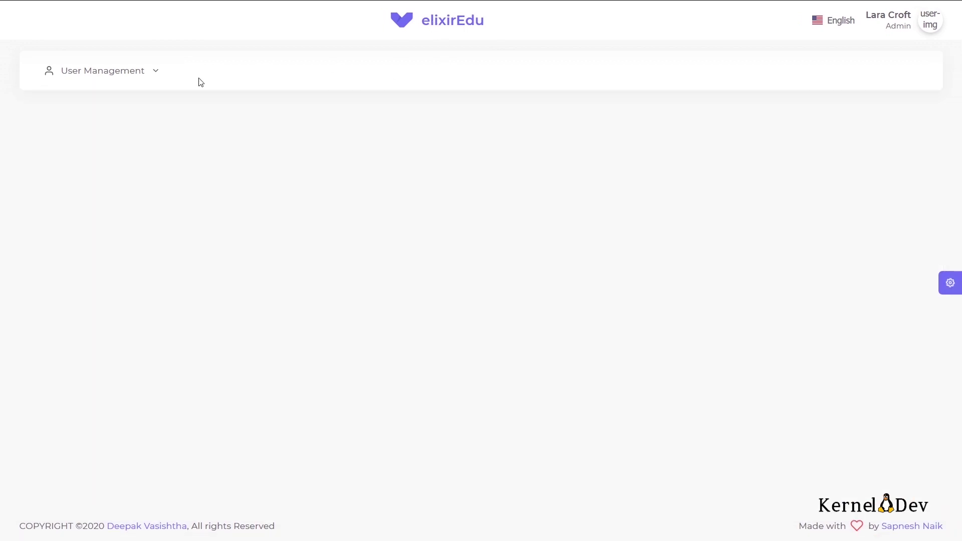
Step: Expand User Management > Registration to reveal the Register Students option
mouse_move(149, 76)
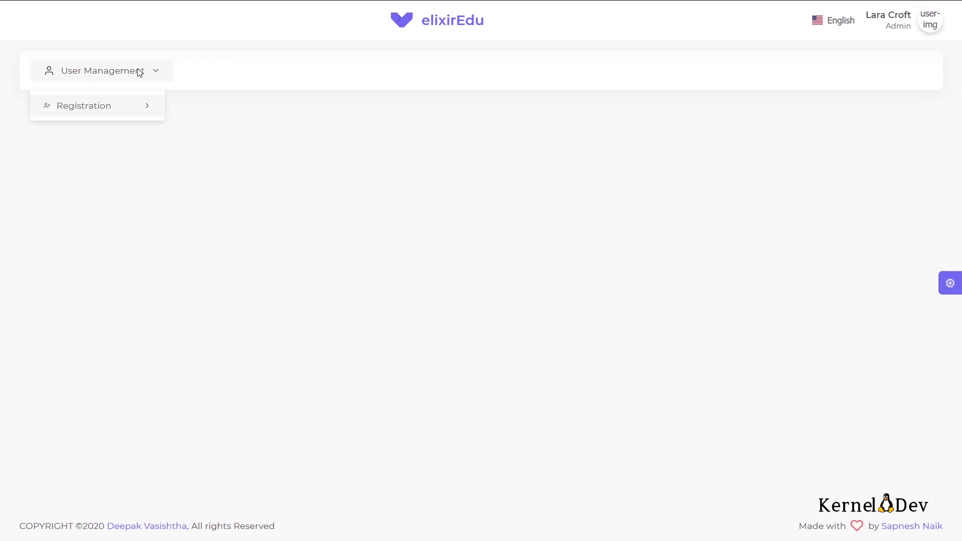
mouse_move(133, 105)
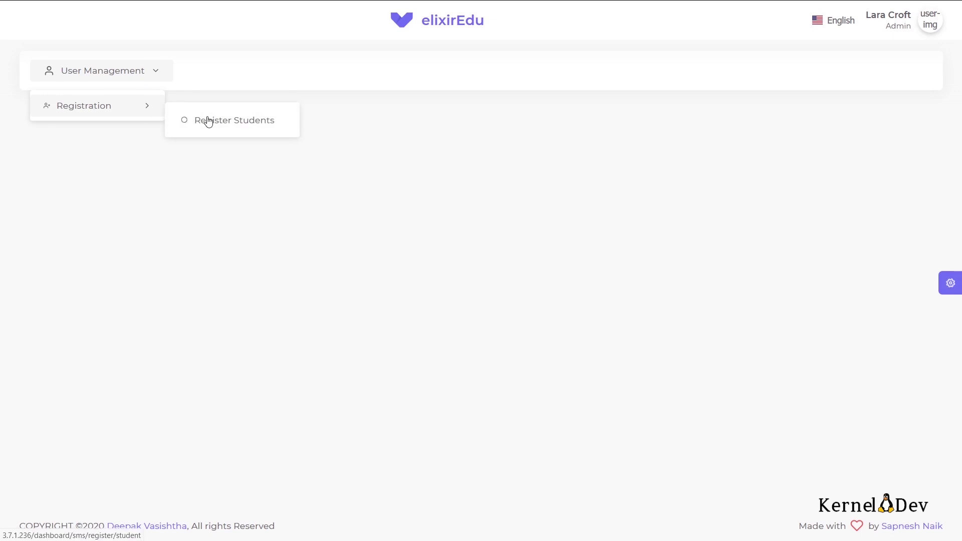
Step: Open Register Students and enter the student's e-mail, phone number, password and confirmation
left_click(208, 122)
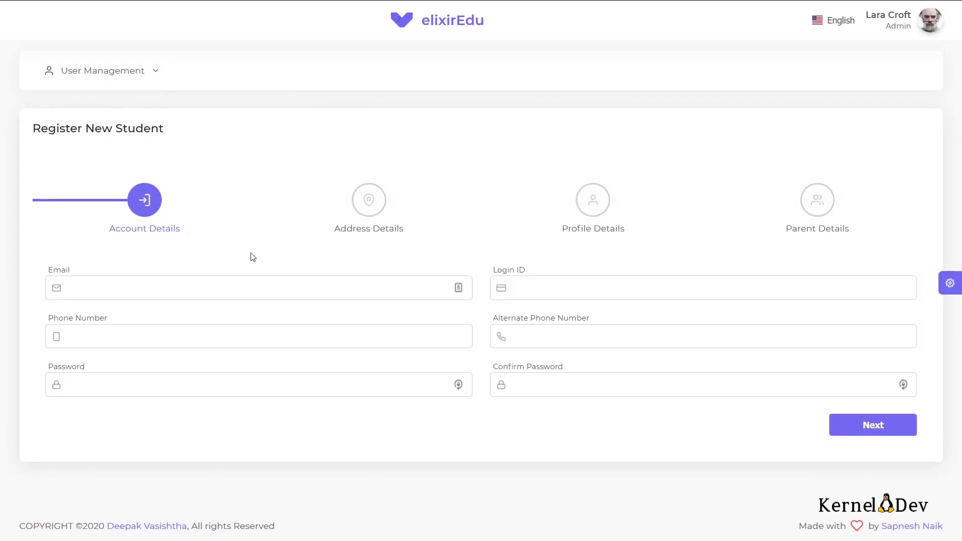
left_click(245, 282)
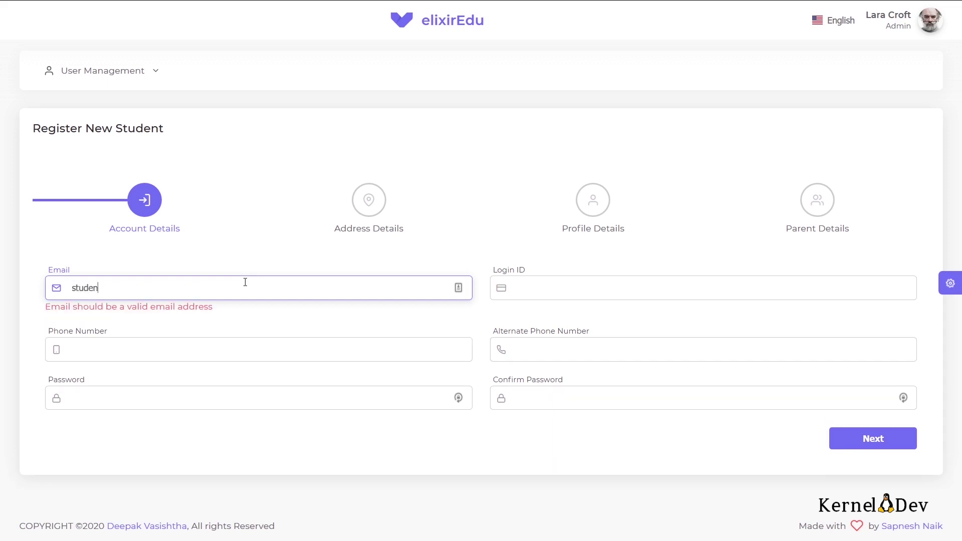
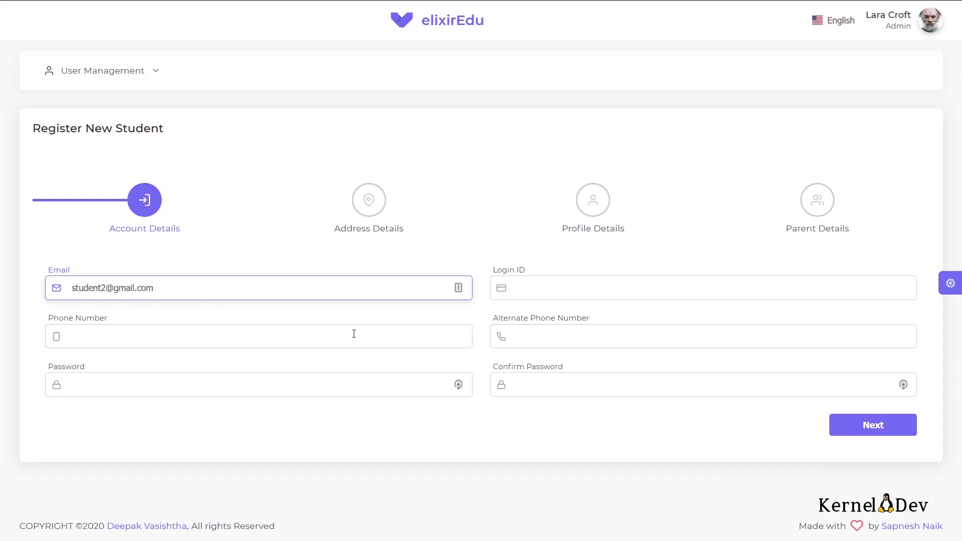
left_click(319, 337)
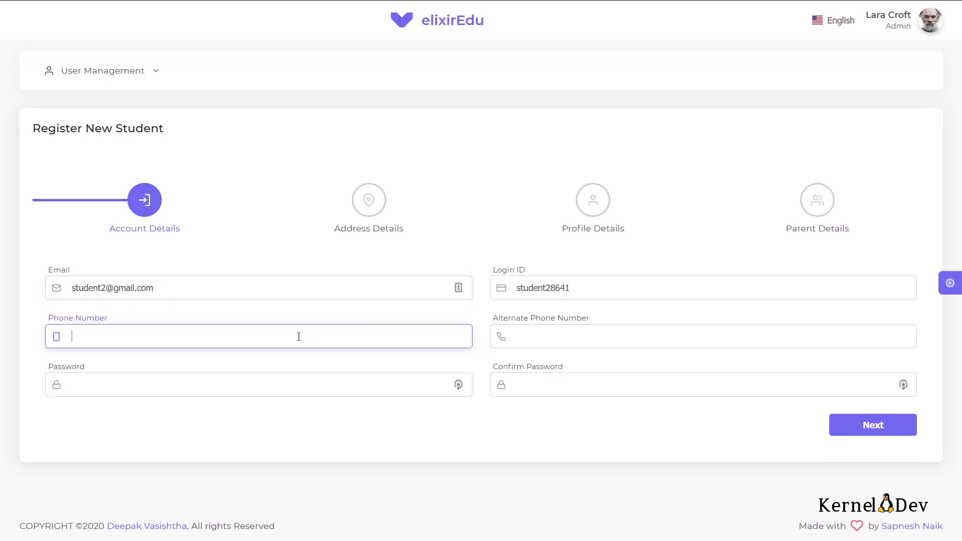
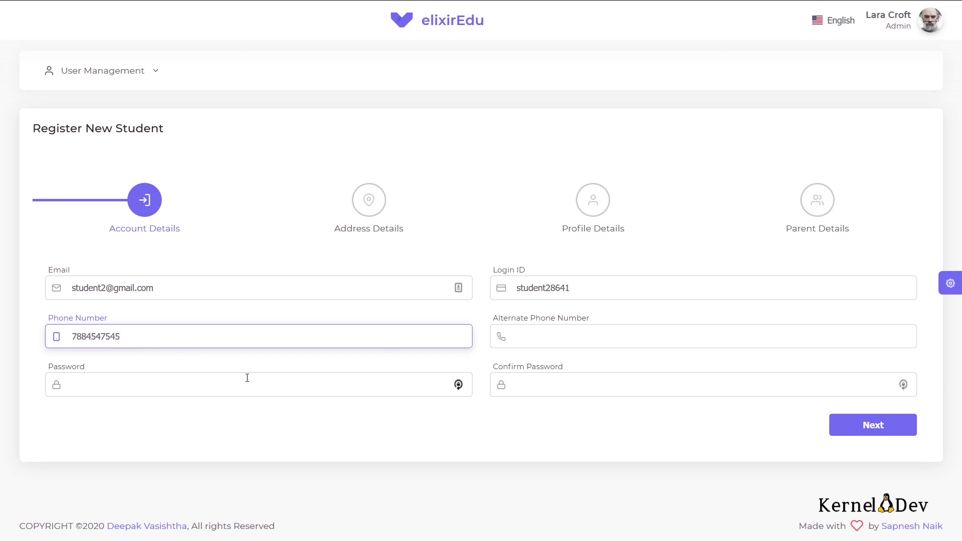
left_click(219, 394)
type("12")
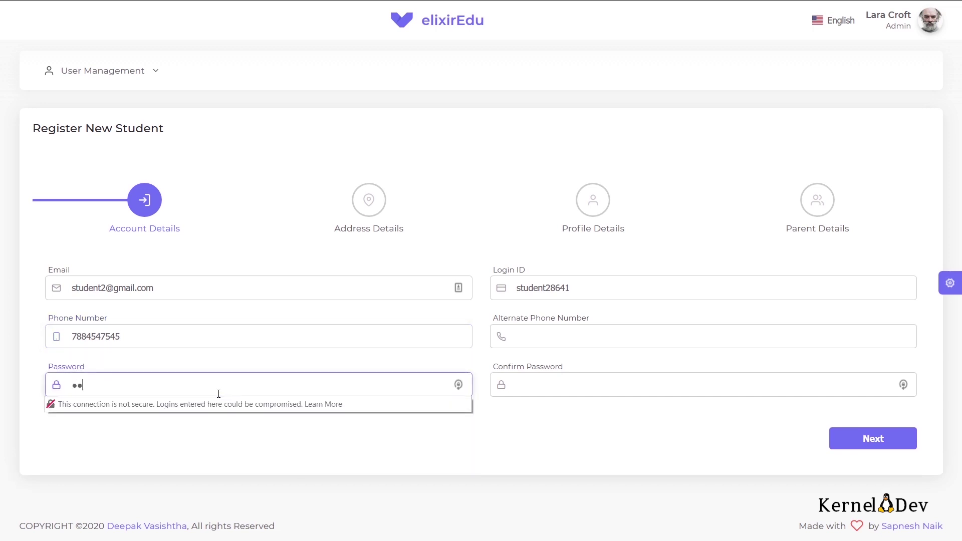
type("3456")
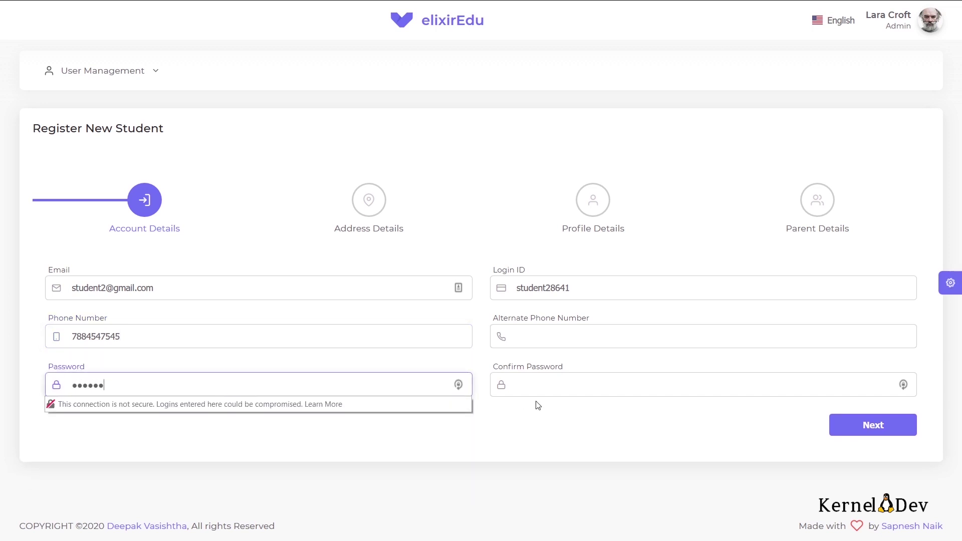
left_click(544, 384)
type("1")
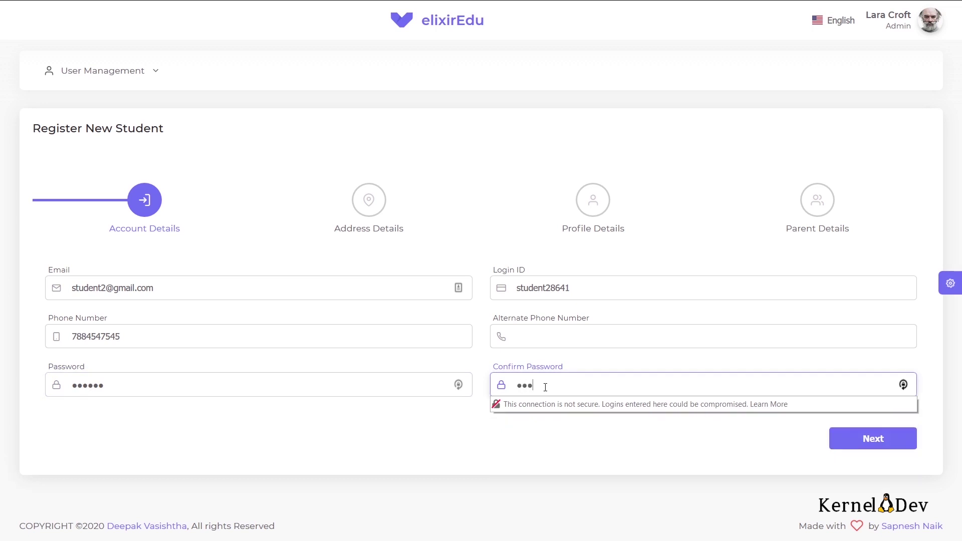
type("23456")
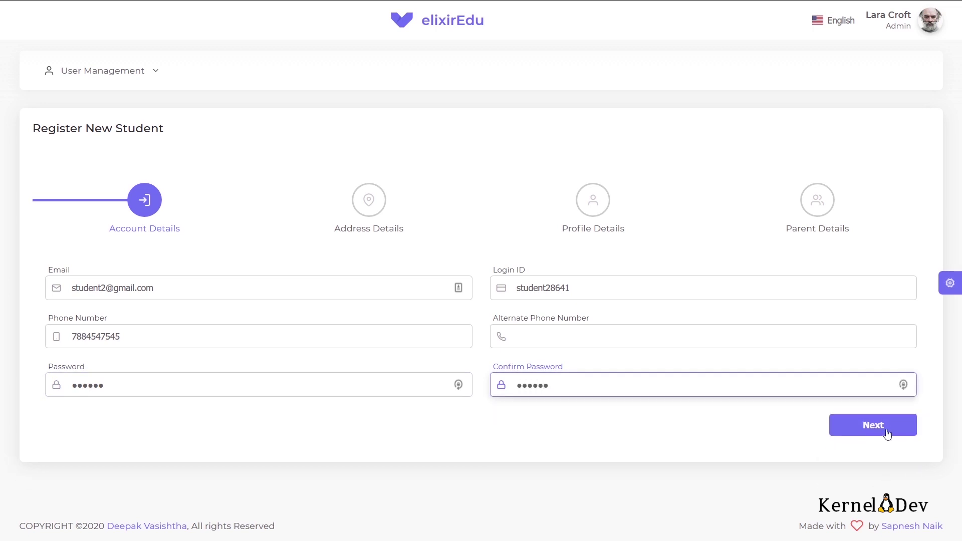
Step: On the address step, tick 'Same as the Communication Address' and continue to Profile Details
left_click(888, 430)
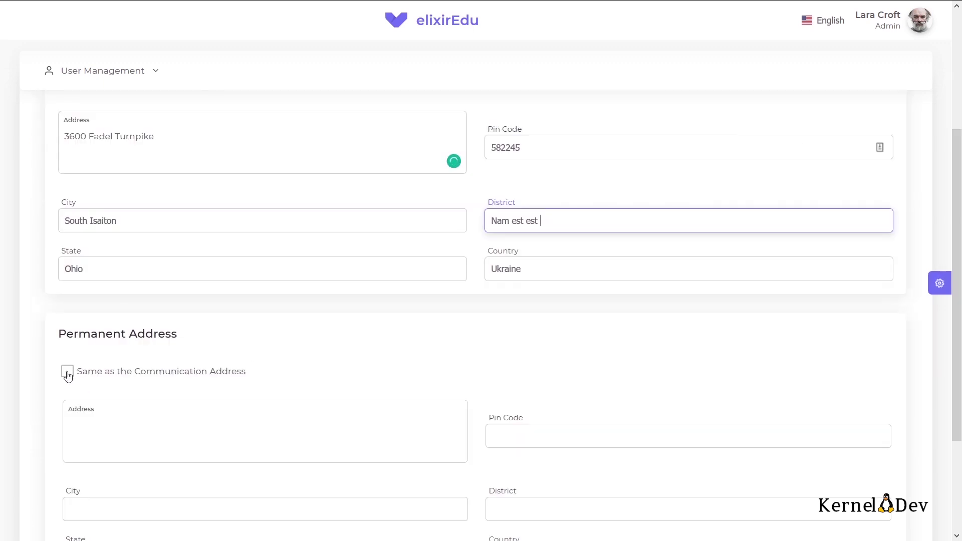
left_click(66, 370)
scroll(169, 245, "up", 2)
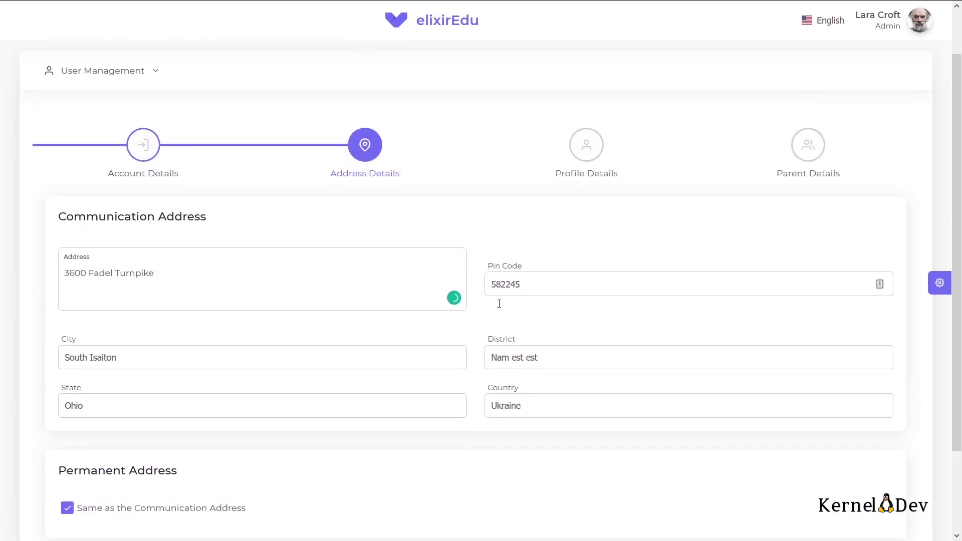
scroll(598, 358, "down", 2)
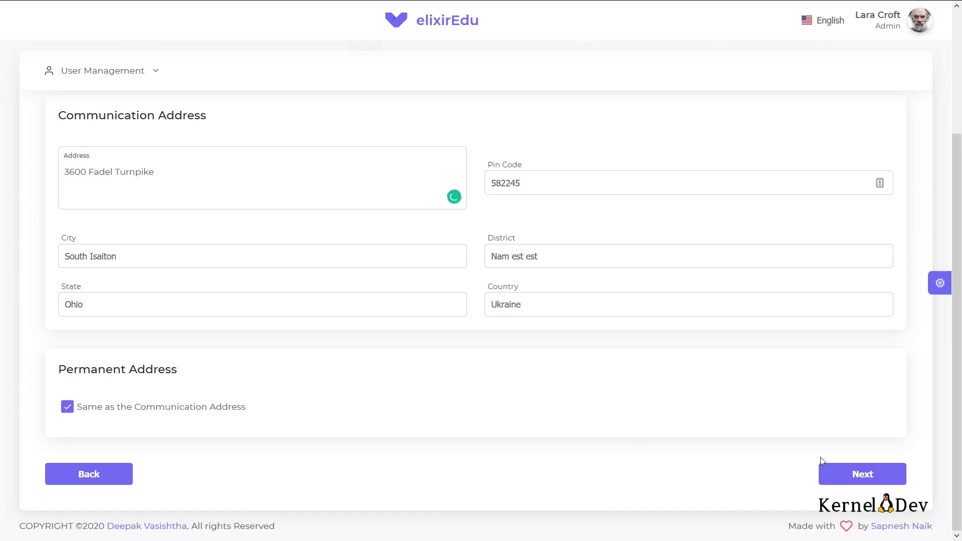
left_click(874, 472)
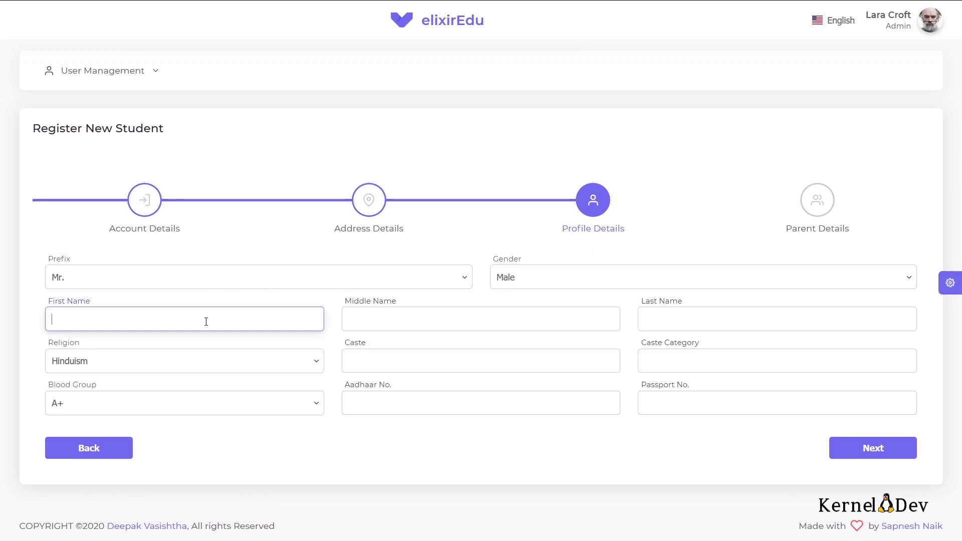
Step: Enter the first name 'Alexandra' and replace the Aadhaar number with a different pasted one
type("Alexandra")
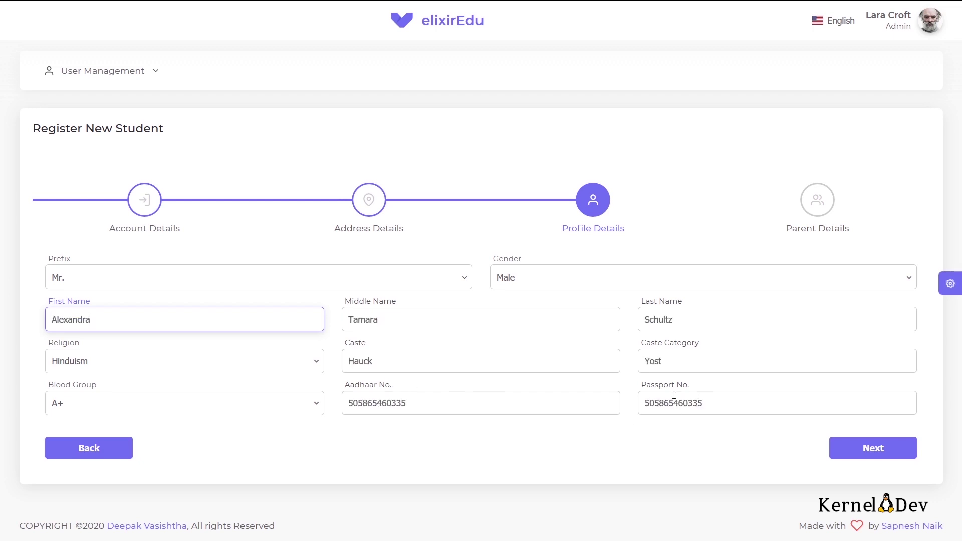
double_click(395, 406)
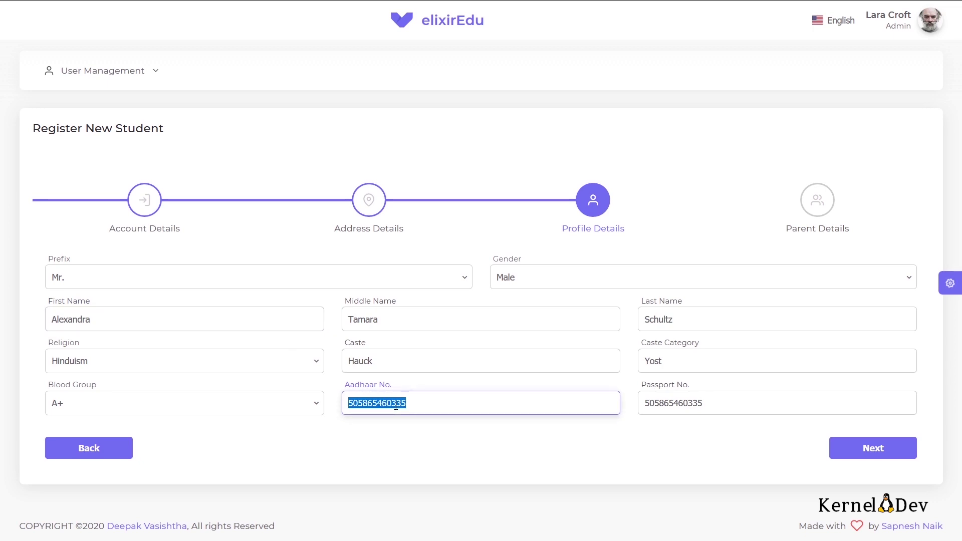
key("ctrl+v")
left_click(403, 429)
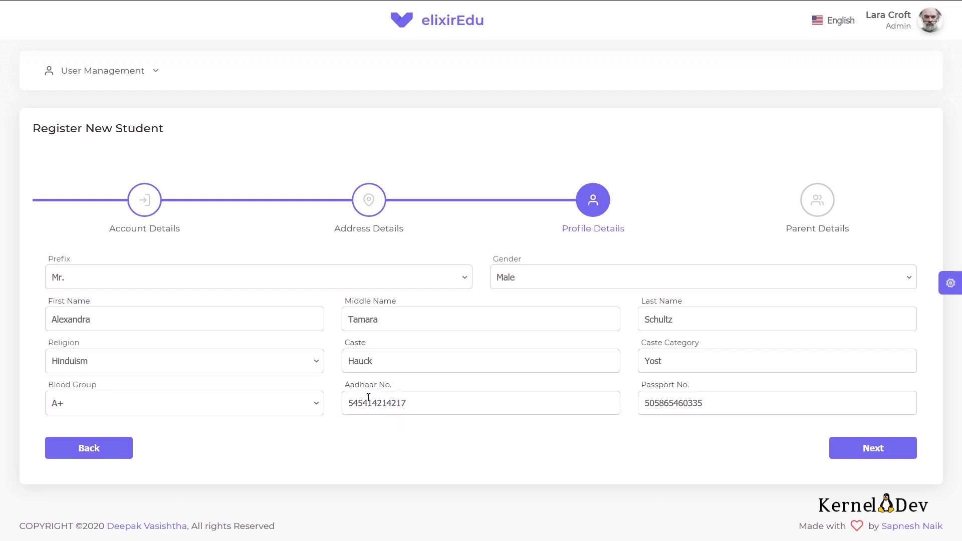
left_click(873, 450)
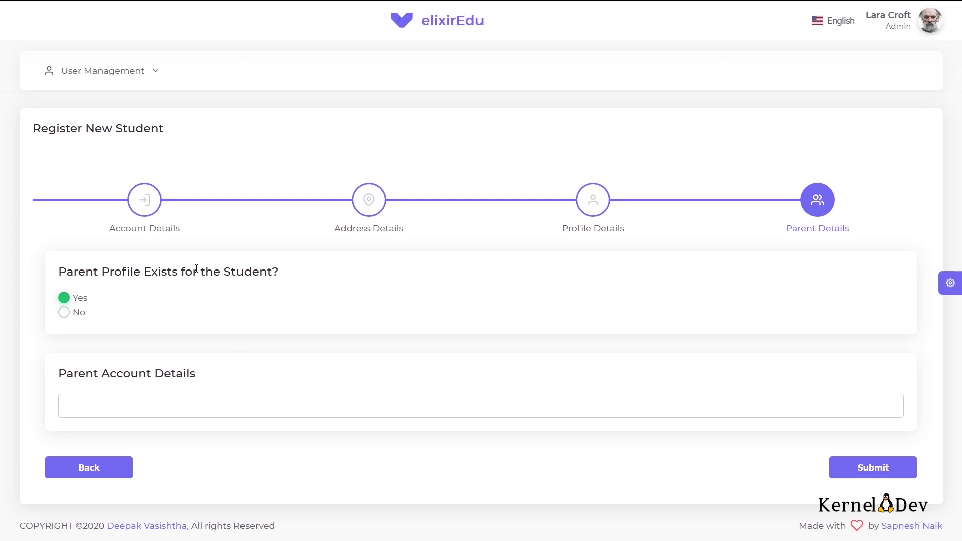
left_click(196, 410)
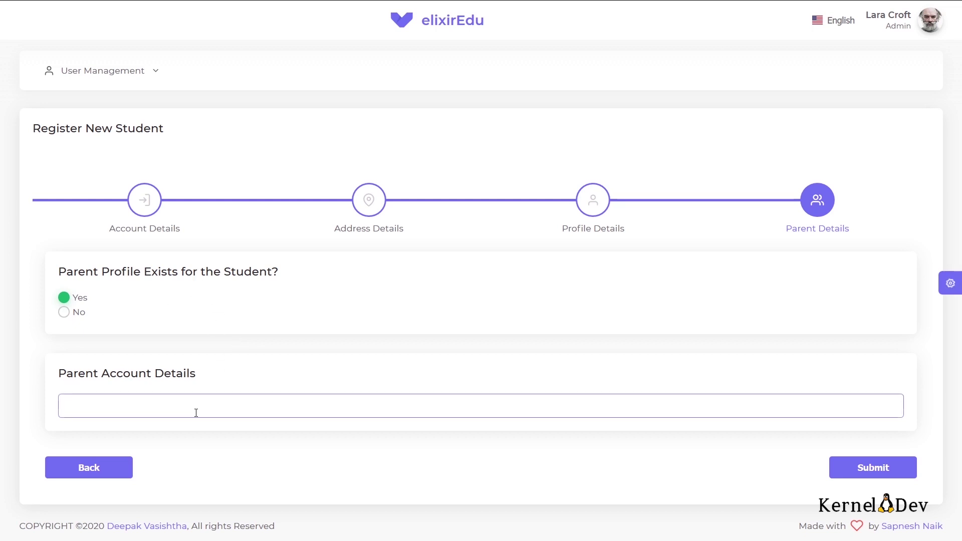
type("sap")
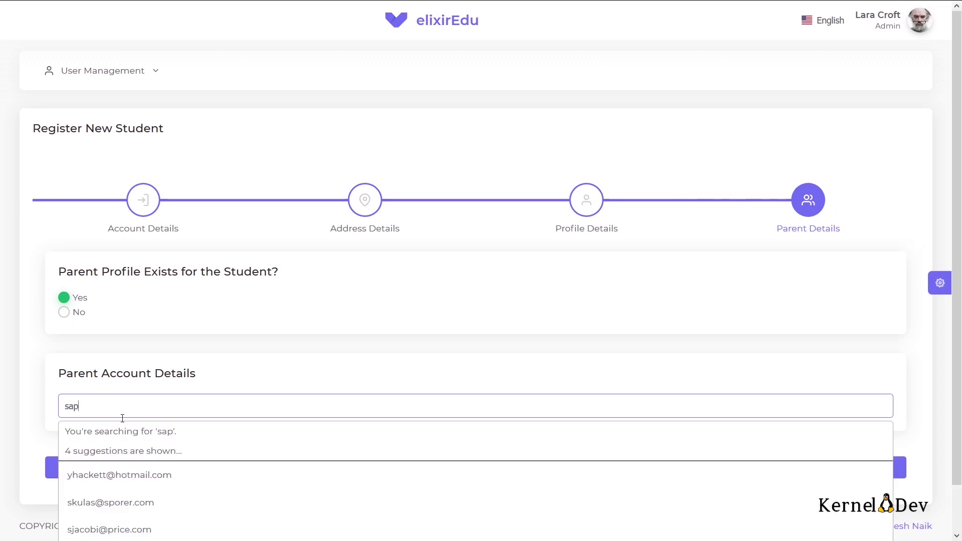
scroll(158, 421, "down", 1)
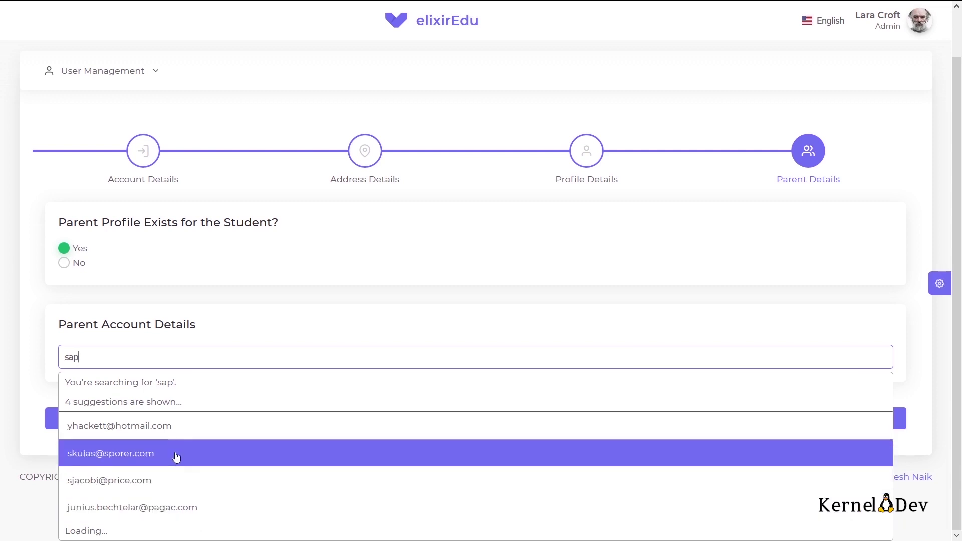
left_click(176, 456)
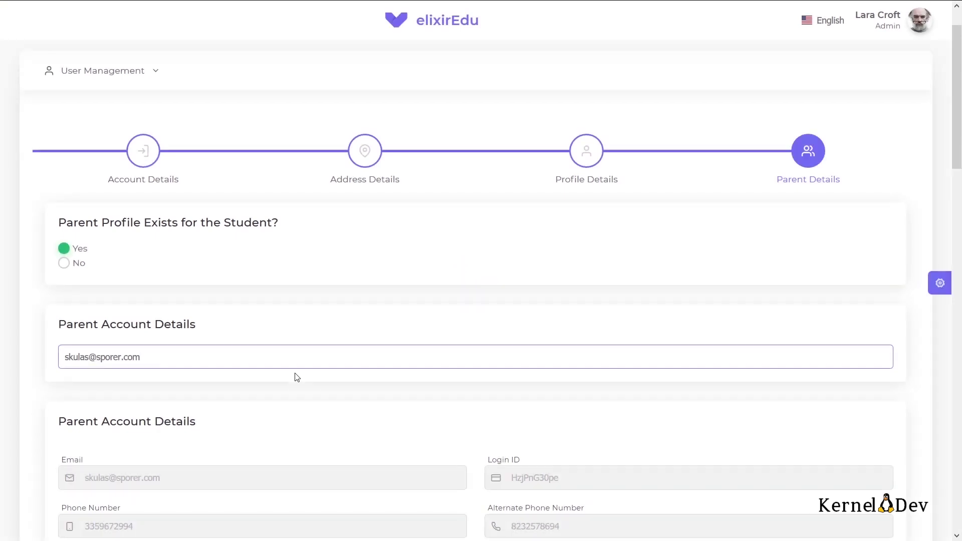
scroll(315, 363, "down", 5)
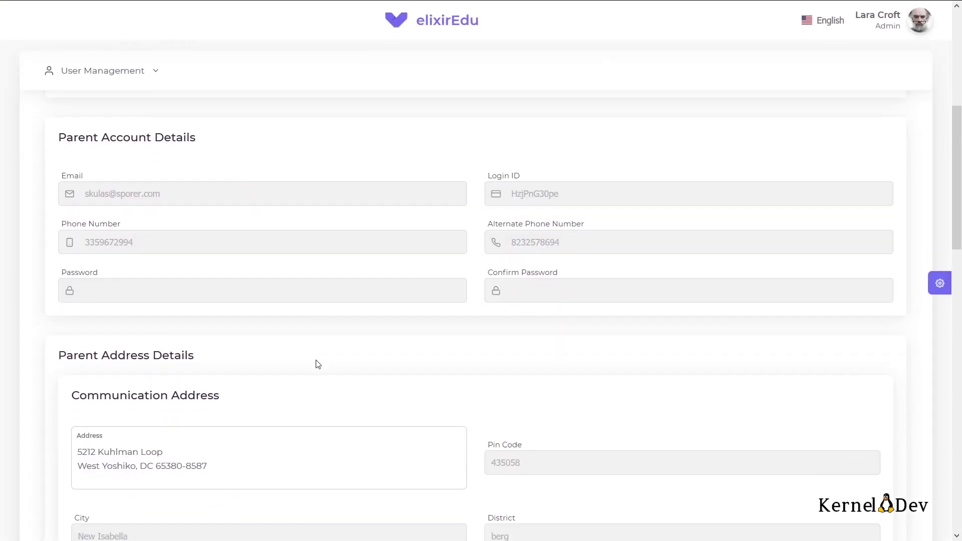
scroll(315, 363, "up", 4)
scroll(315, 363, "down", 3)
scroll(317, 362, "down", 2)
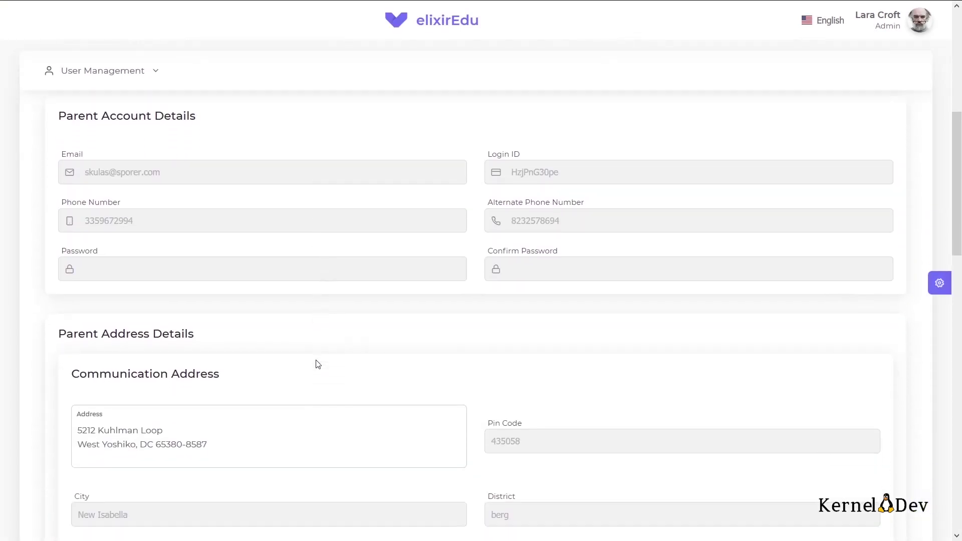
scroll(415, 382, "down", 3)
scroll(415, 382, "down", 9)
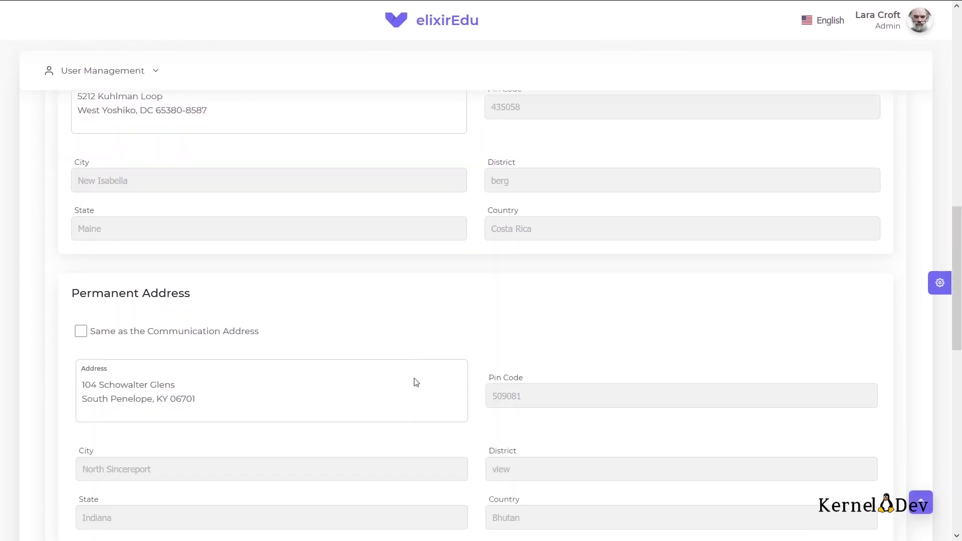
scroll(414, 378, "down", 6)
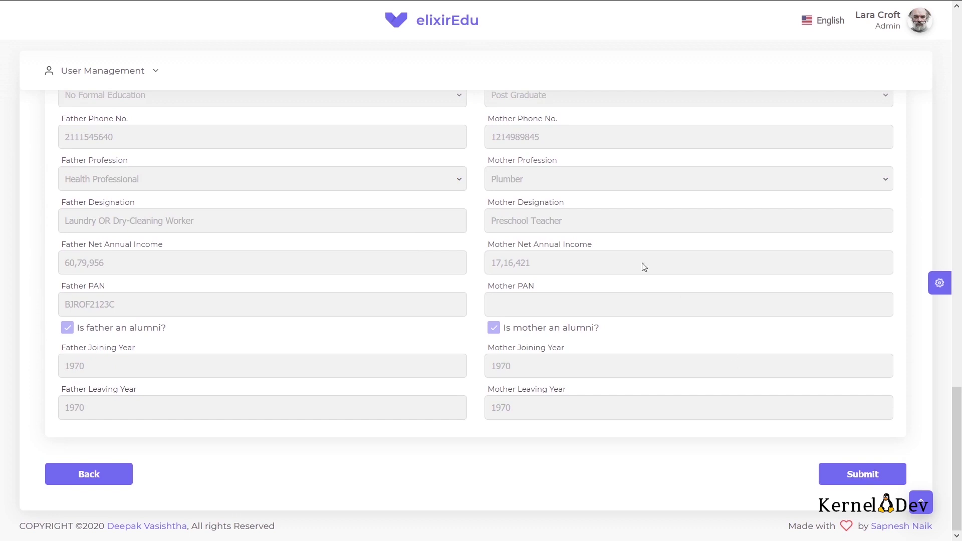
scroll(644, 267, "up", 15)
scroll(644, 267, "up", 5)
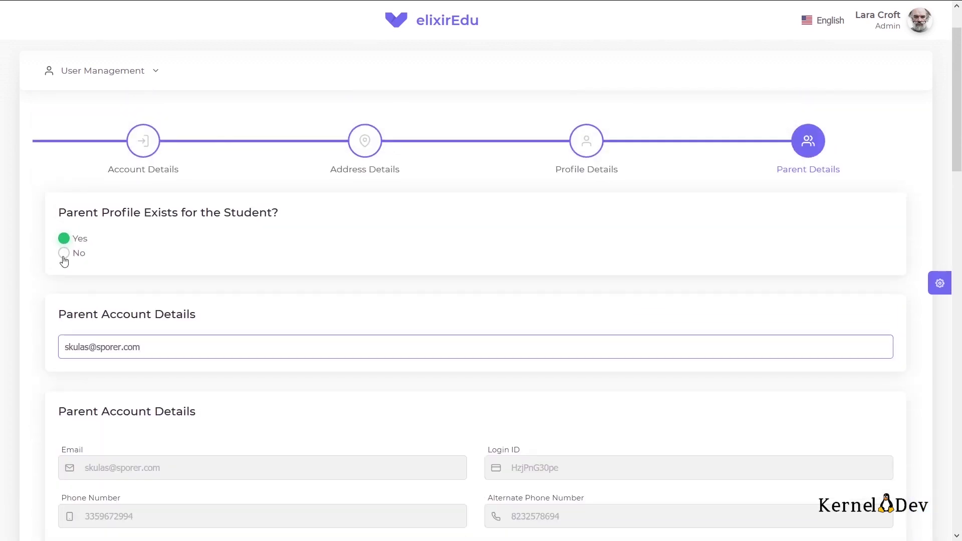
Step: Answer No to 'Parent Profile Exists' and review the empty required parent fields
left_click(64, 255)
scroll(200, 283, "down", 3)
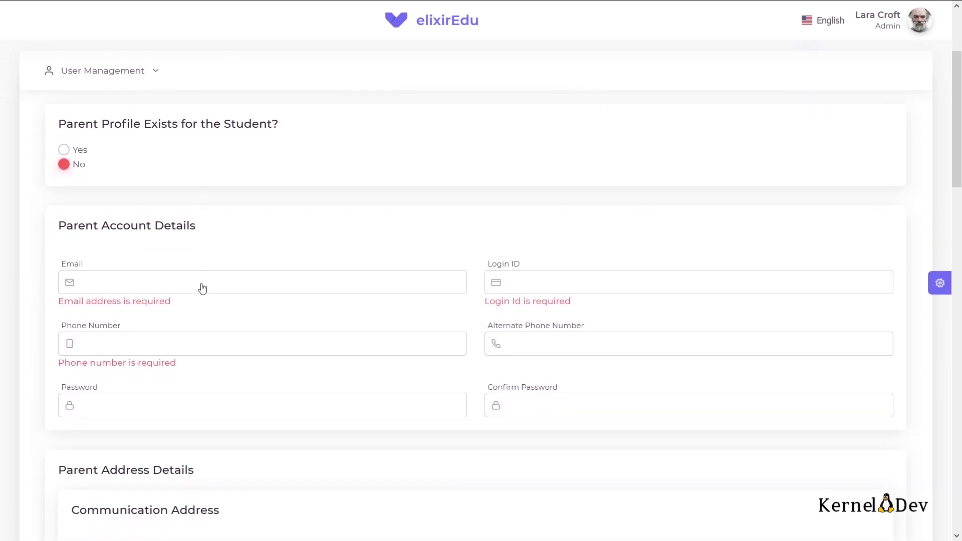
scroll(246, 239, "down", 1)
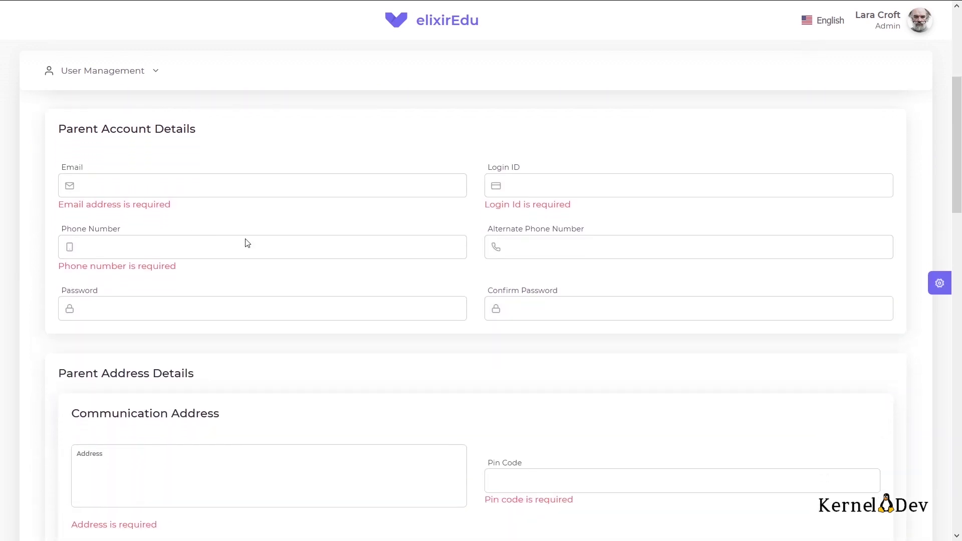
scroll(246, 239, "down", 9)
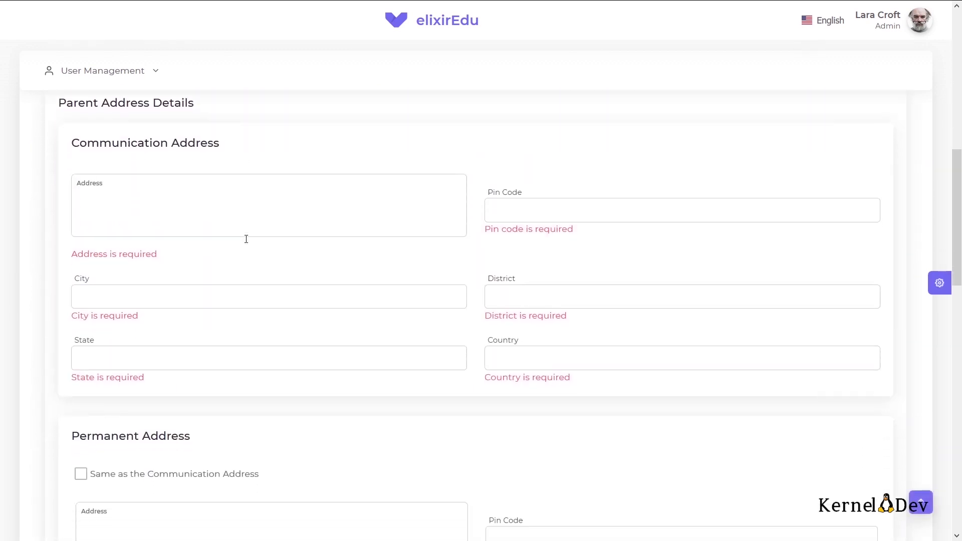
scroll(245, 239, "down", 8)
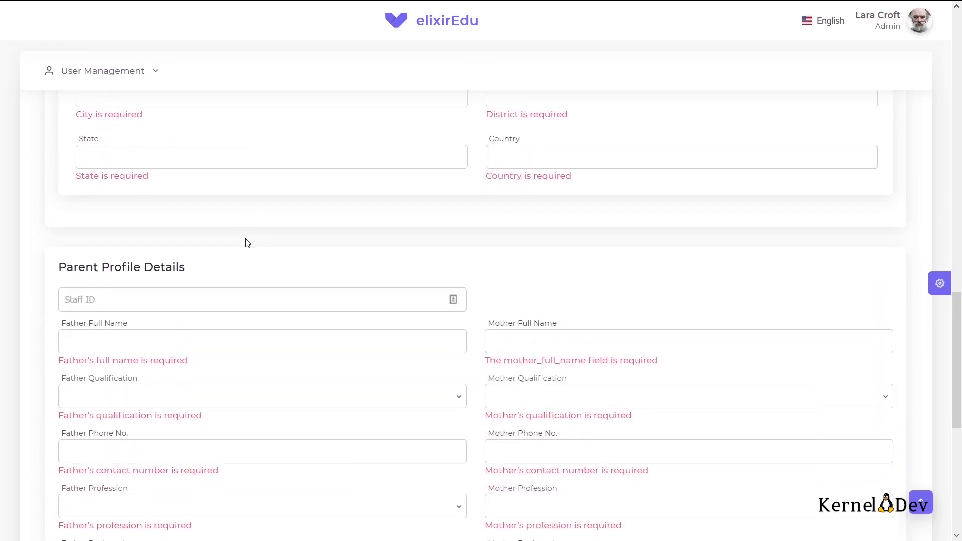
scroll(246, 242, "down", 6)
scroll(246, 239, "up", 5)
Step: Try the Staff ID search, close its results and return to the top of the form
left_click(156, 183)
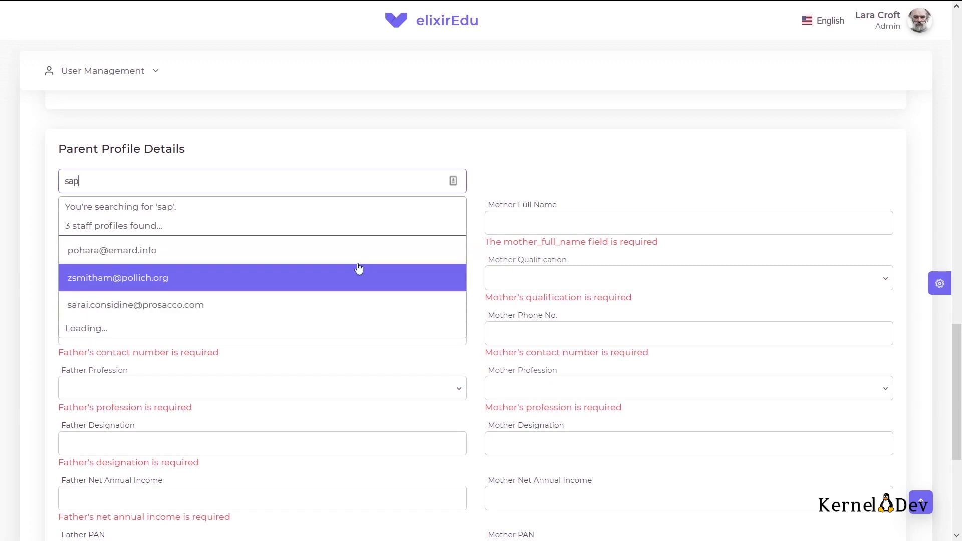
left_click(519, 181)
scroll(519, 182, "down", 3)
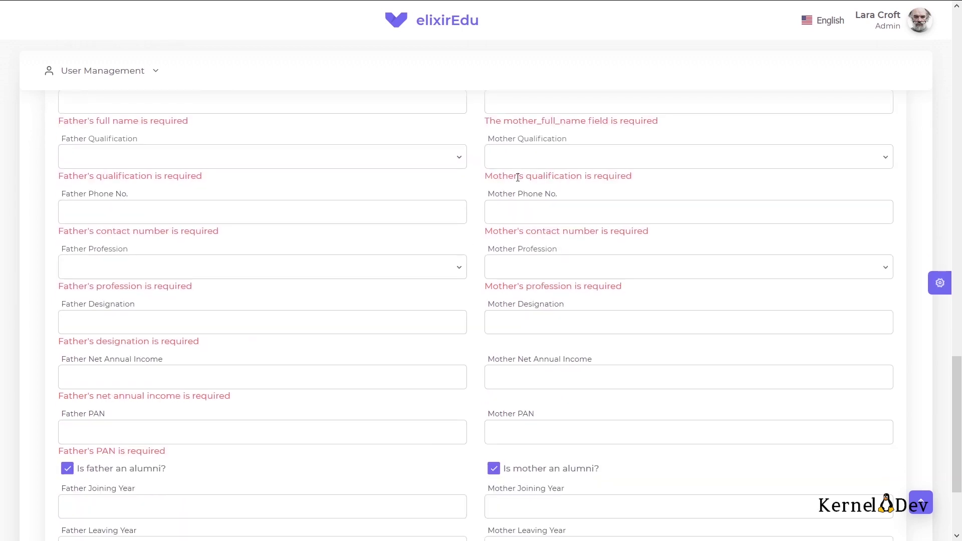
scroll(518, 177, "up", 10)
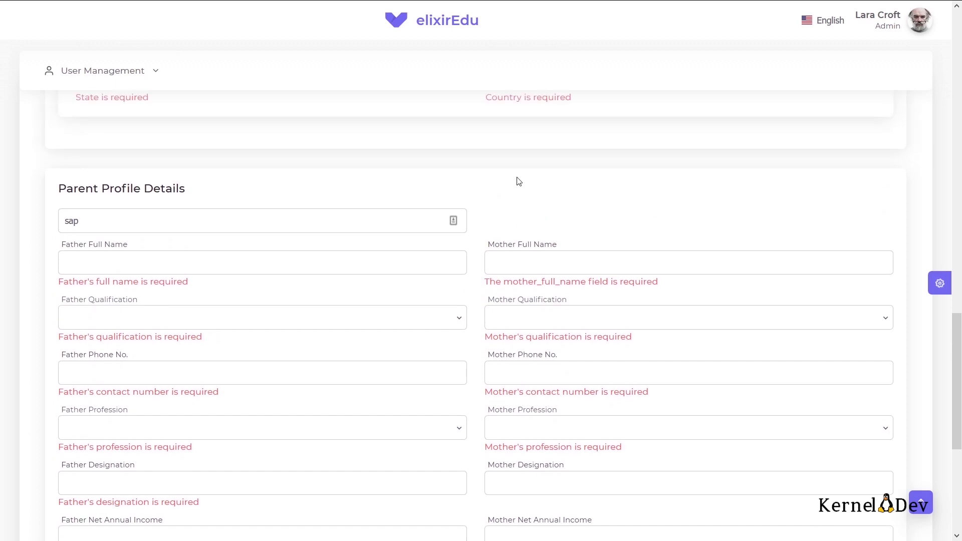
scroll(186, 176, "up", 10)
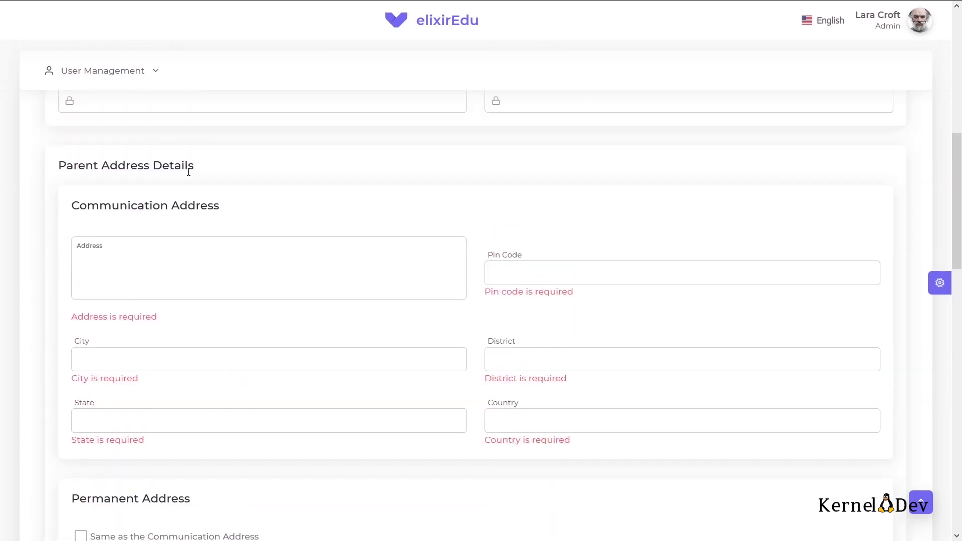
scroll(112, 190, "up", 5)
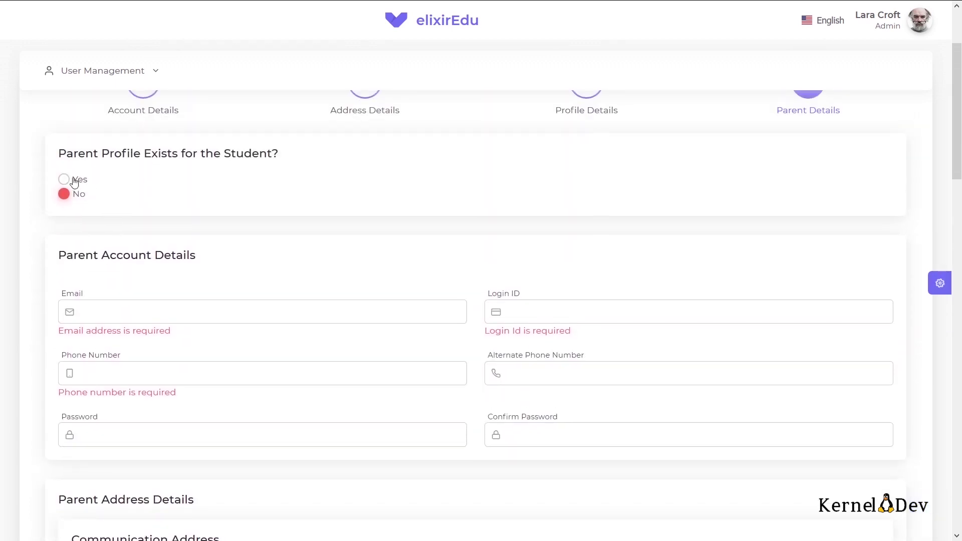
Step: Answer Yes to 'Parent Profile Exists' and link the existing parent account found by searching 'sap'
left_click(64, 180)
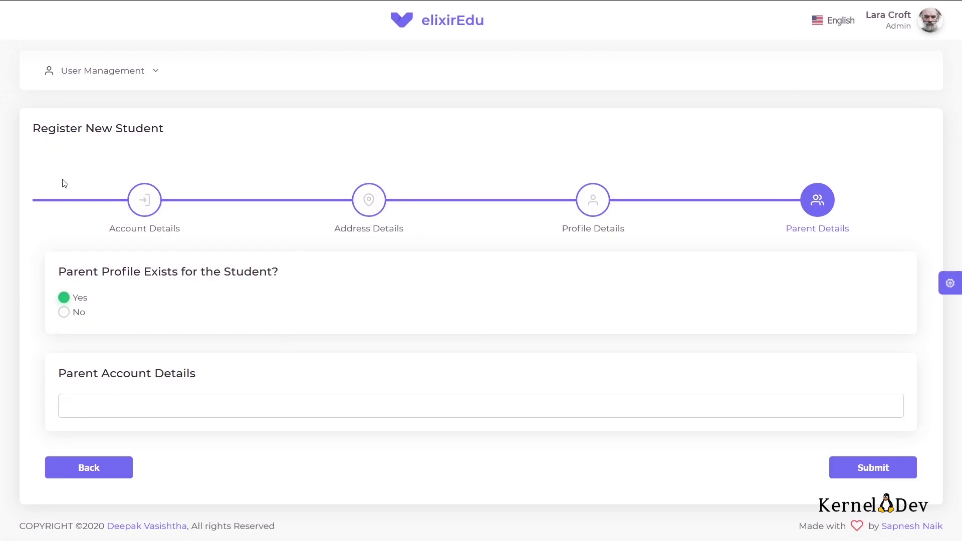
left_click(131, 400)
type("sapn")
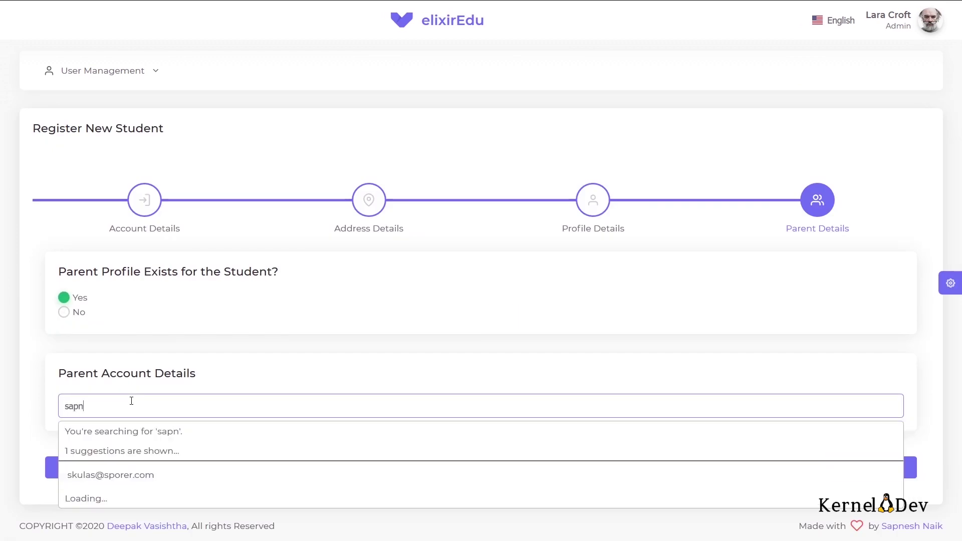
key("BackSpace")
scroll(131, 401, "down", 1)
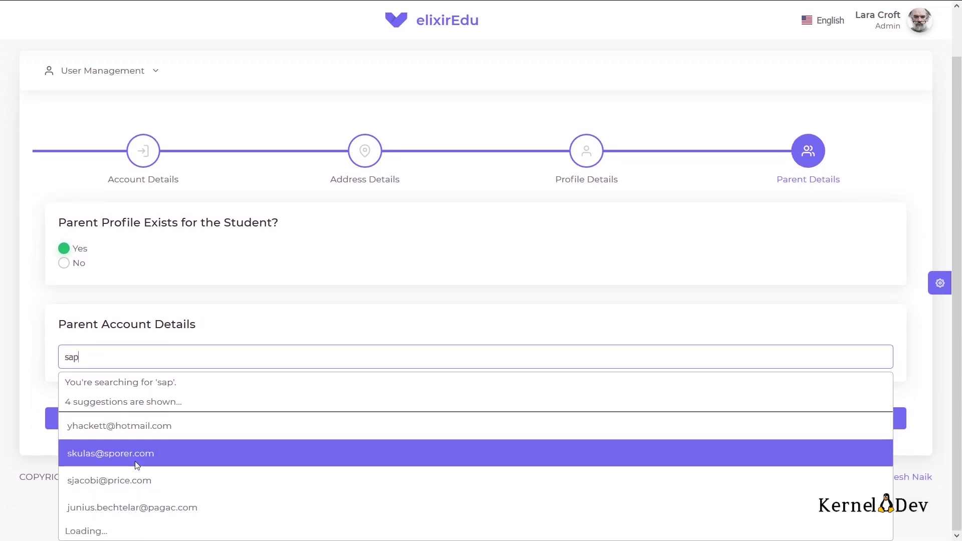
left_click(137, 465)
Step: Submit the new student registration
scroll(346, 382, "down", 5)
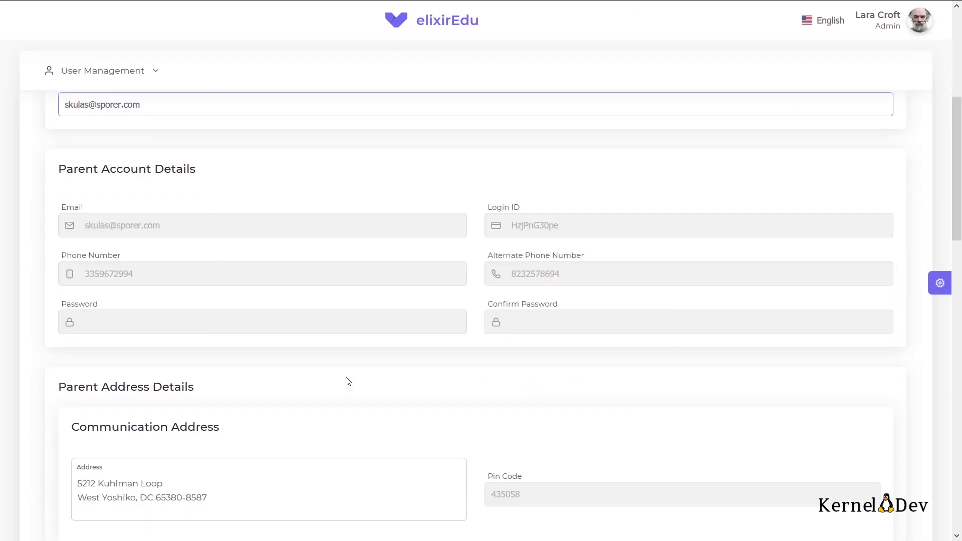
scroll(348, 381, "down", 15)
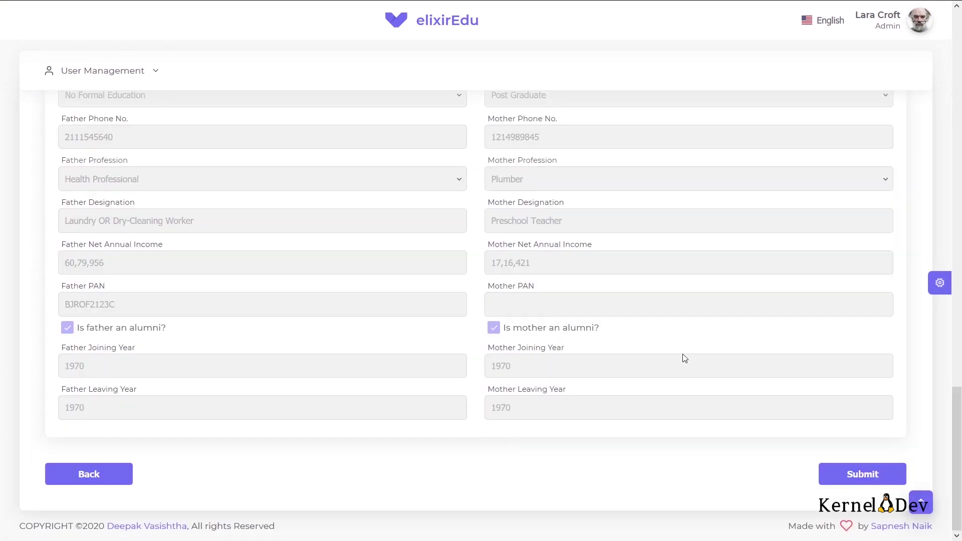
left_click(870, 476)
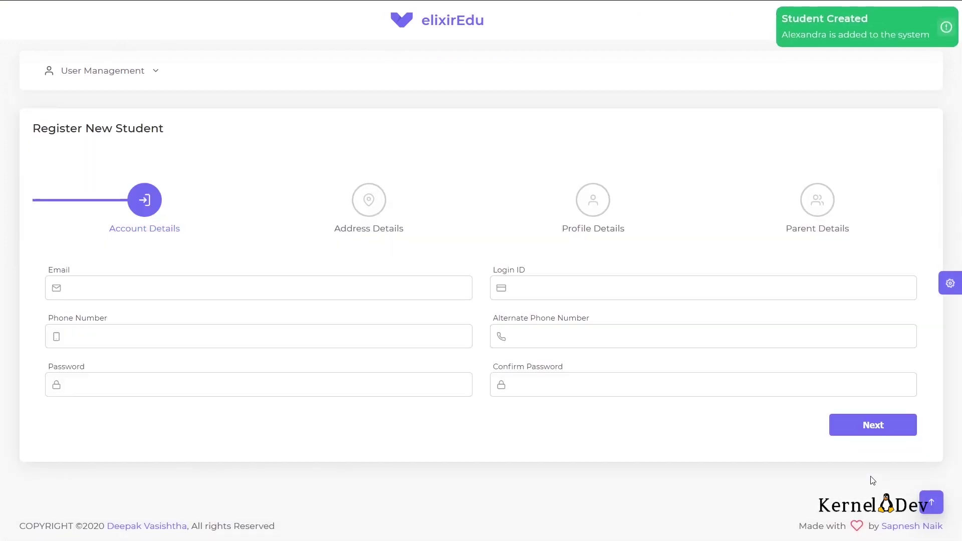
Step: Close the green 'Student Created' notification
left_click(811, 35)
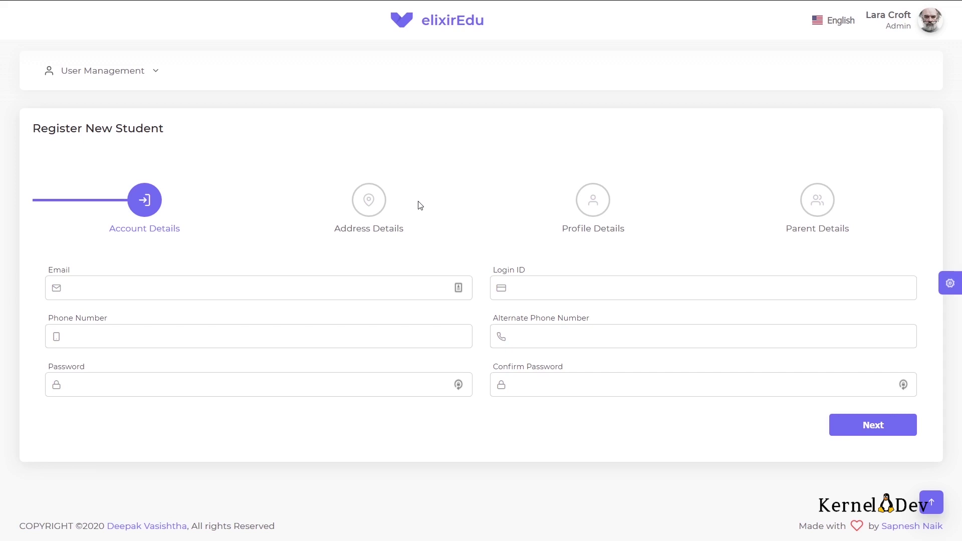
Step: Switch to the KernelDev blog tab, browse its posts, and clear the e-mail text selection
left_click(473, 11)
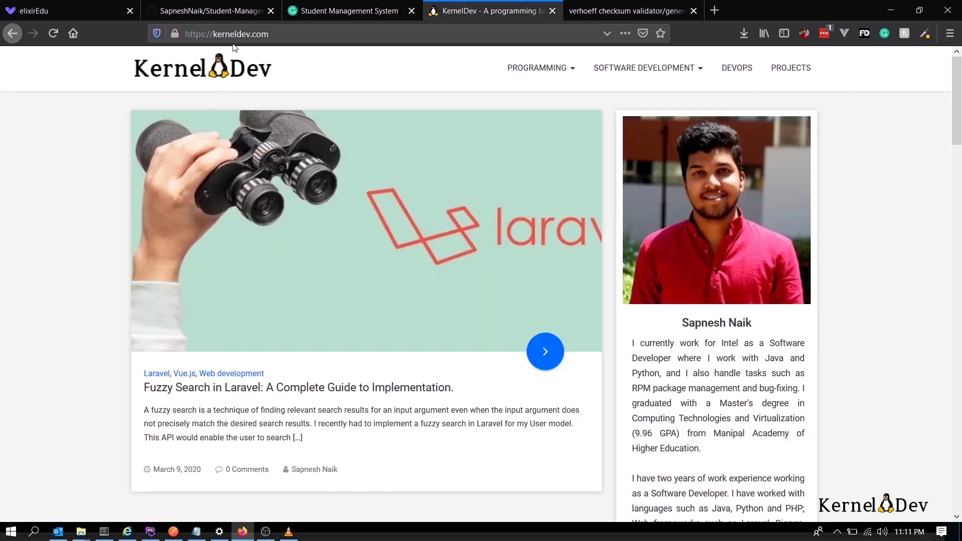
scroll(363, 299, "down", 20)
scroll(364, 299, "down", 10)
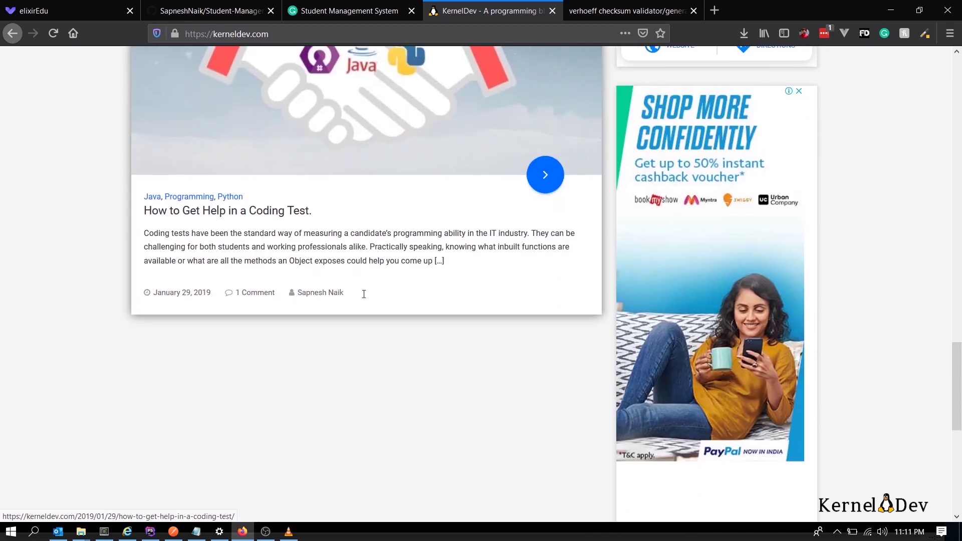
scroll(365, 299, "up", 8)
scroll(364, 299, "up", 10)
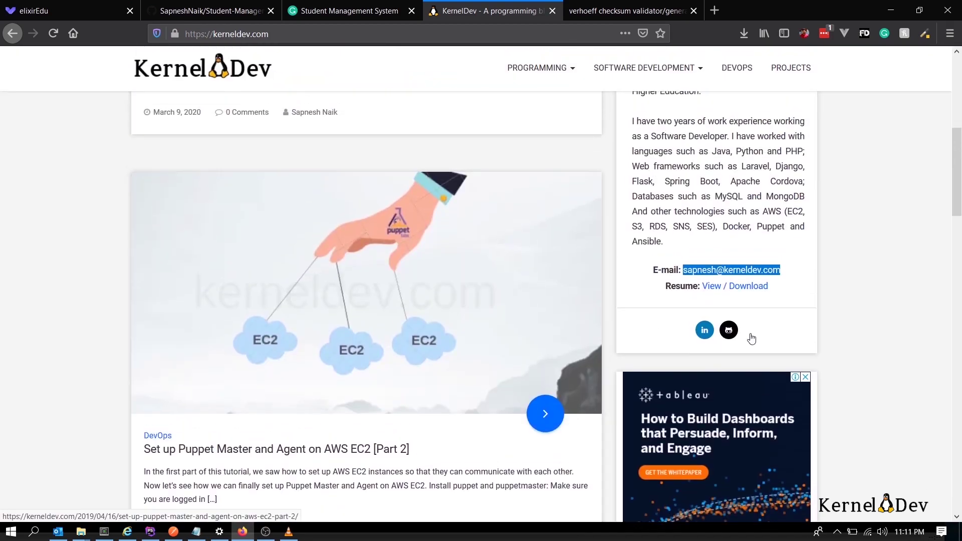
left_click(790, 280)
scroll(791, 281, "up", 1)
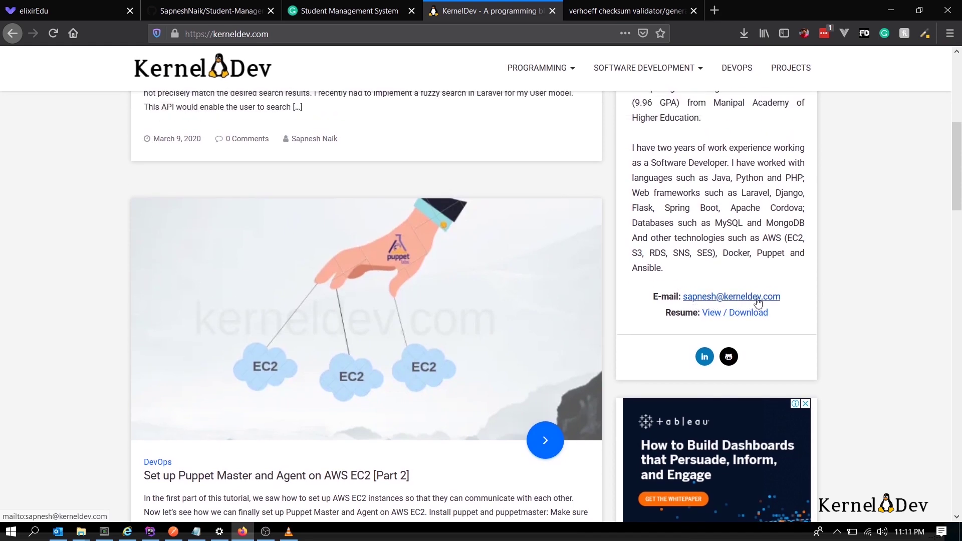
scroll(710, 142, "up", 6)
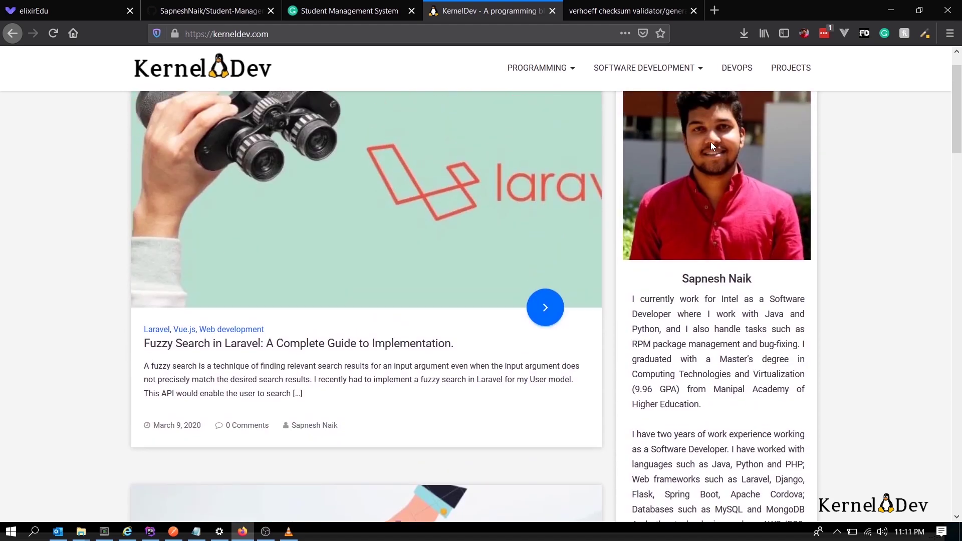